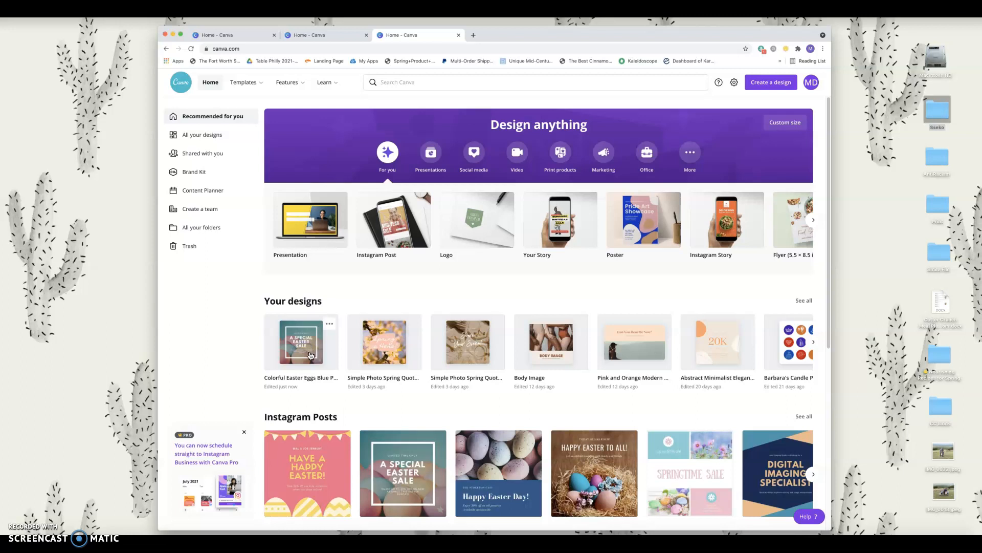
# Step: Open the Colorful Easter Eggs Instagram design from Your designs in the editor
pyautogui.click(307, 339)
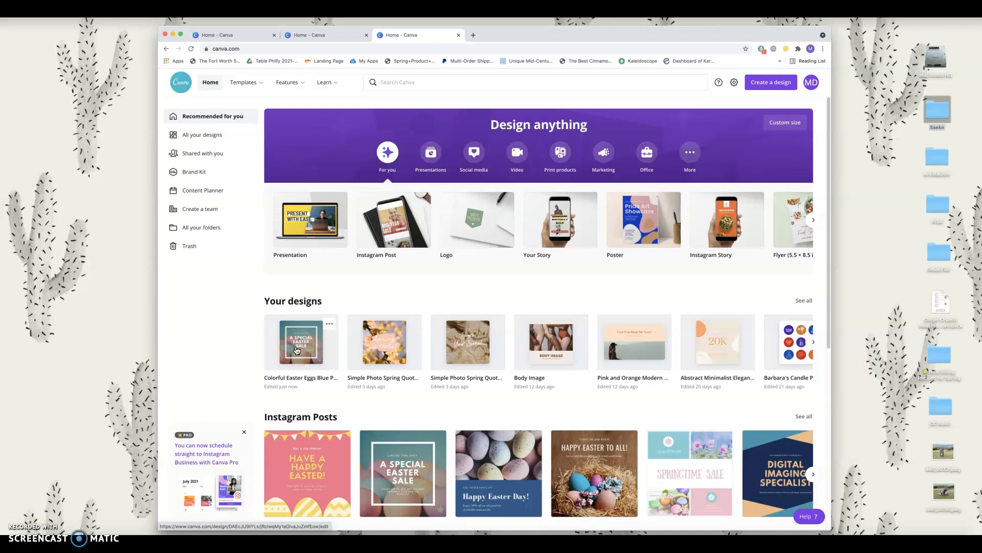
pyautogui.click(296, 349)
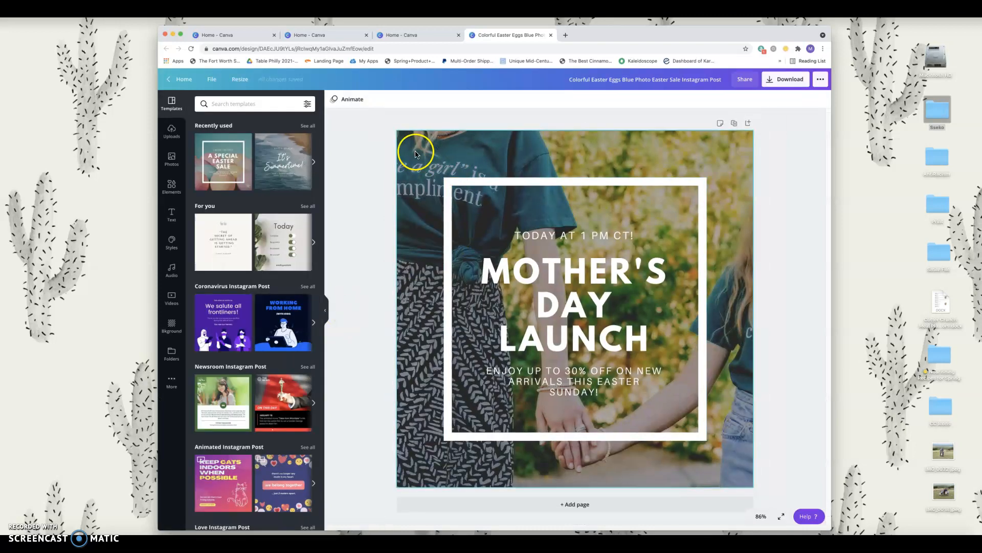
# Step: Try deleting the background and applying the Easter Sale template, undo both, then open the Sseko folder
pyautogui.click(415, 155)
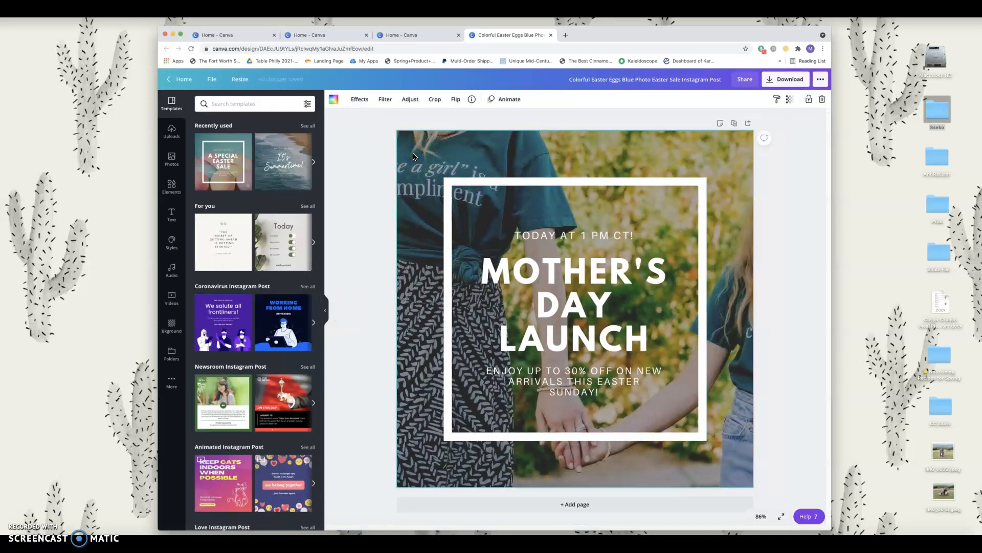
pyautogui.press('Delete')
pyautogui.hotkey('ctrl', 'z')
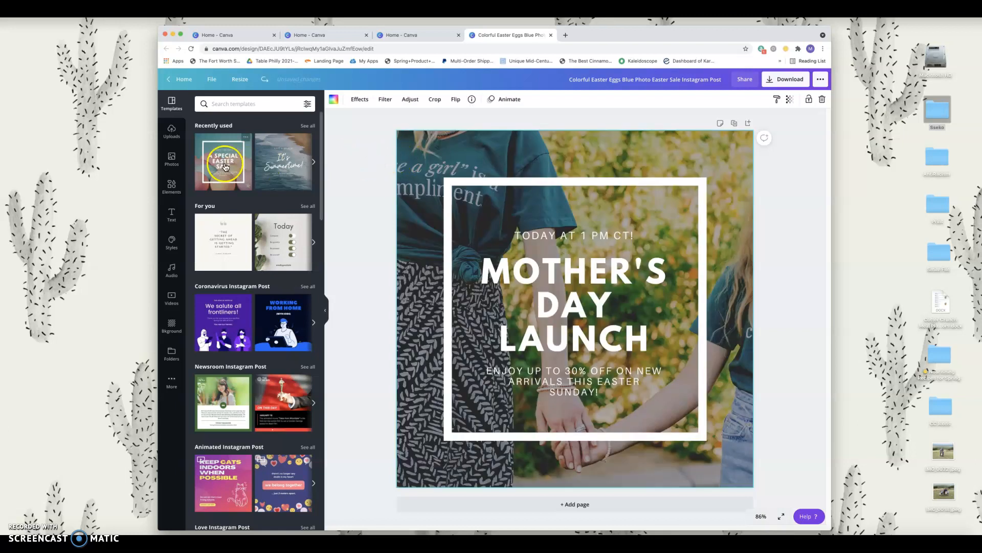
pyautogui.click(225, 162)
pyautogui.hotkey('ctrl', 'z')
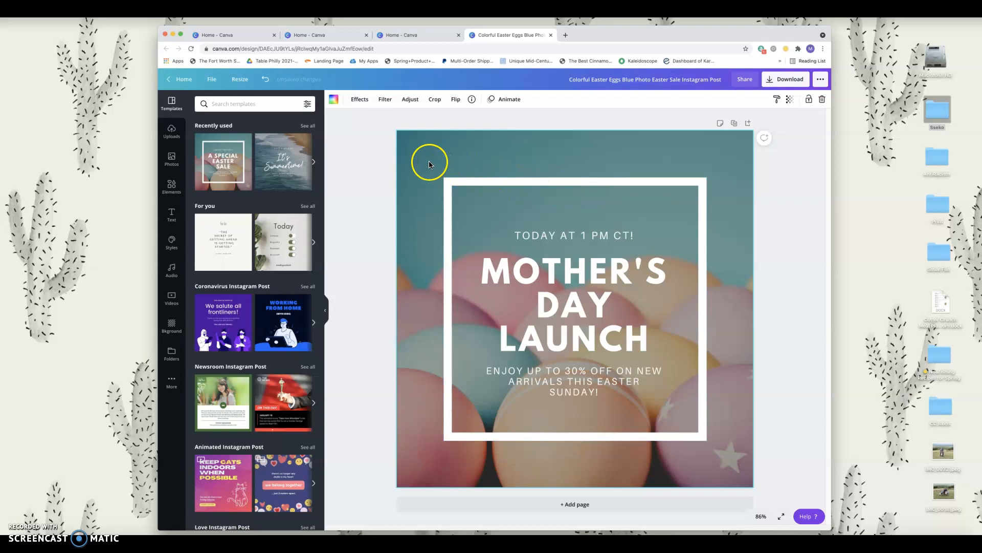
pyautogui.click(172, 131)
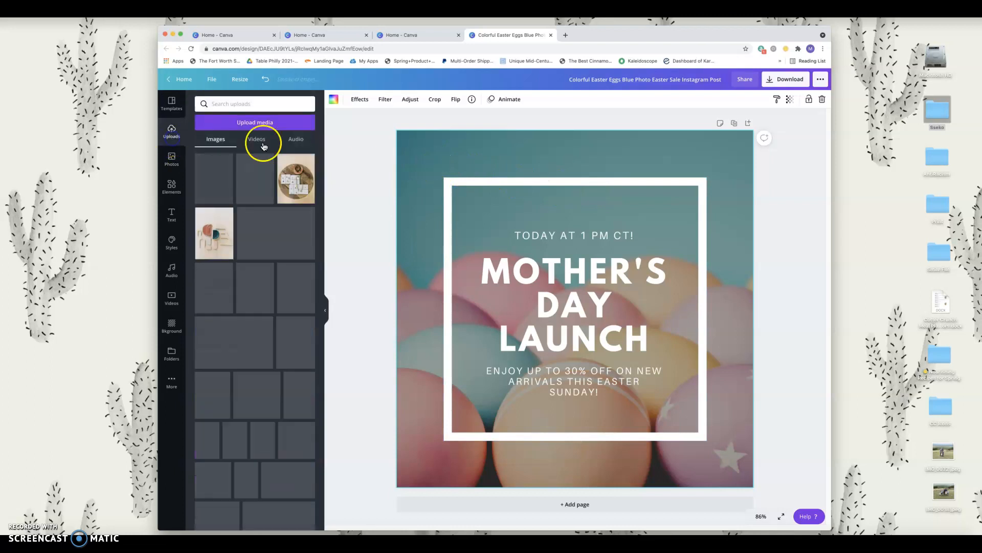
pyautogui.doubleClick(937, 115)
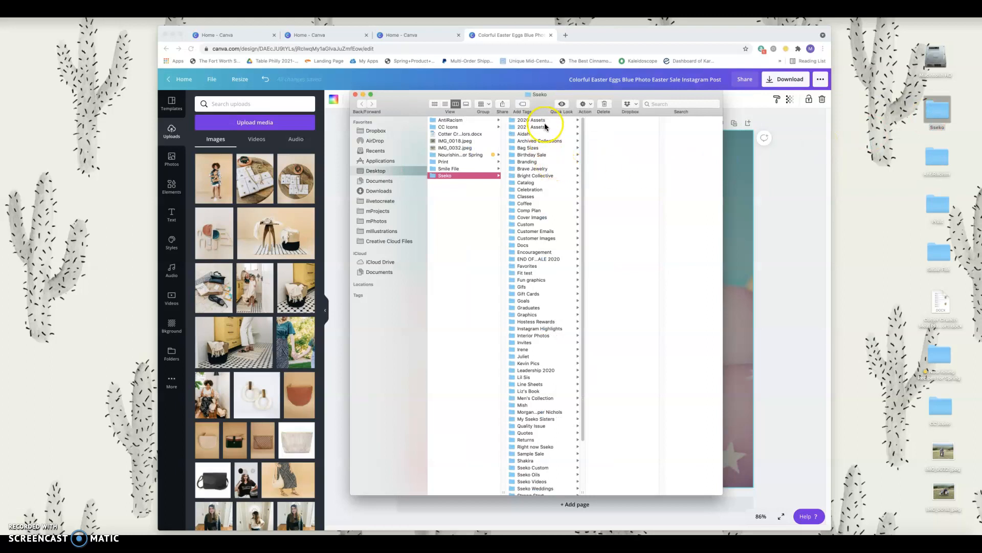
# Step: From 2021 Assets > Summer 21 Collection, upload Lifestyle-16.jpg into Canva's Uploads panel
pyautogui.click(532, 127)
pyautogui.click(619, 251)
pyautogui.click(667, 176)
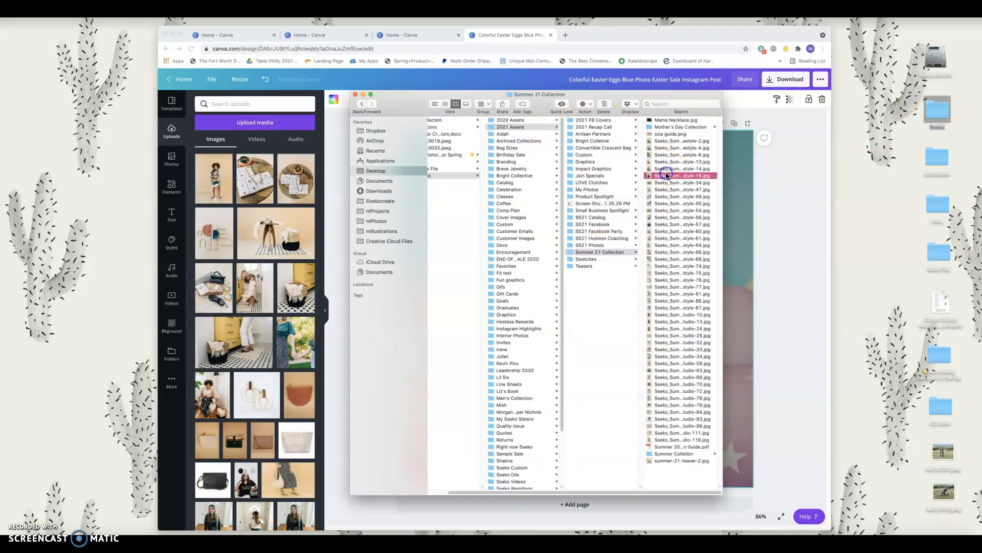
pyautogui.moveTo(583, 175); pyautogui.dragTo(296, 200)
# Step: Upload Lifestyle-34.jpg into Canva as well, using Mission Control to get back to Finder
pyautogui.hotkey('ctrl', 'Up')
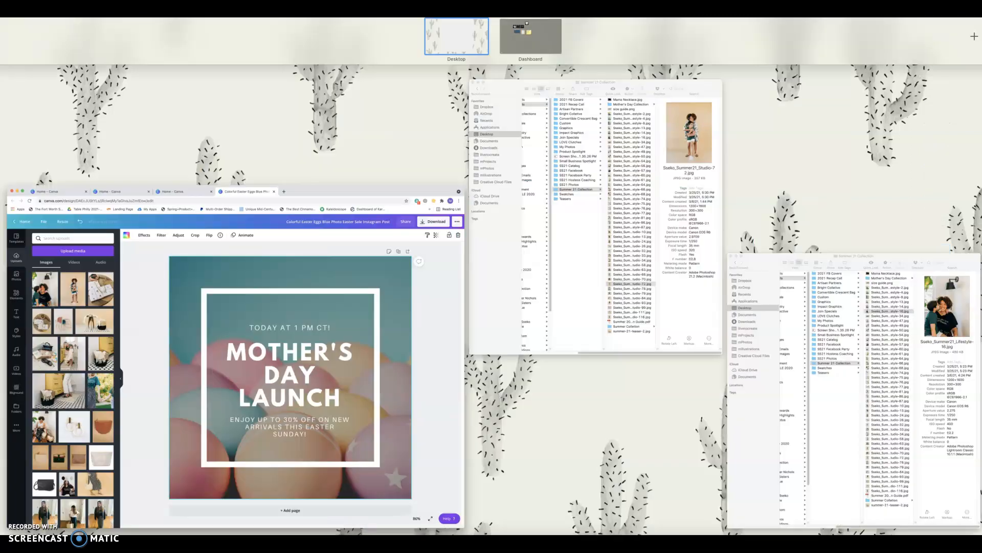
pyautogui.click(798, 328)
pyautogui.click(576, 183)
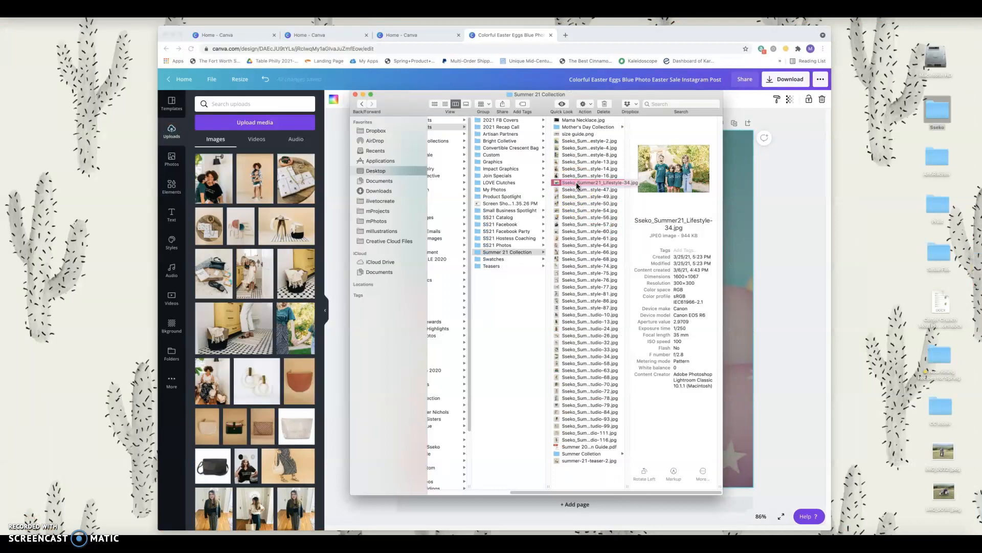
pyautogui.moveTo(576, 182); pyautogui.dragTo(266, 202)
# Step: Back in Finder, preview Lifestyle-57 and the photos above it
pyautogui.moveTo(1, 18)
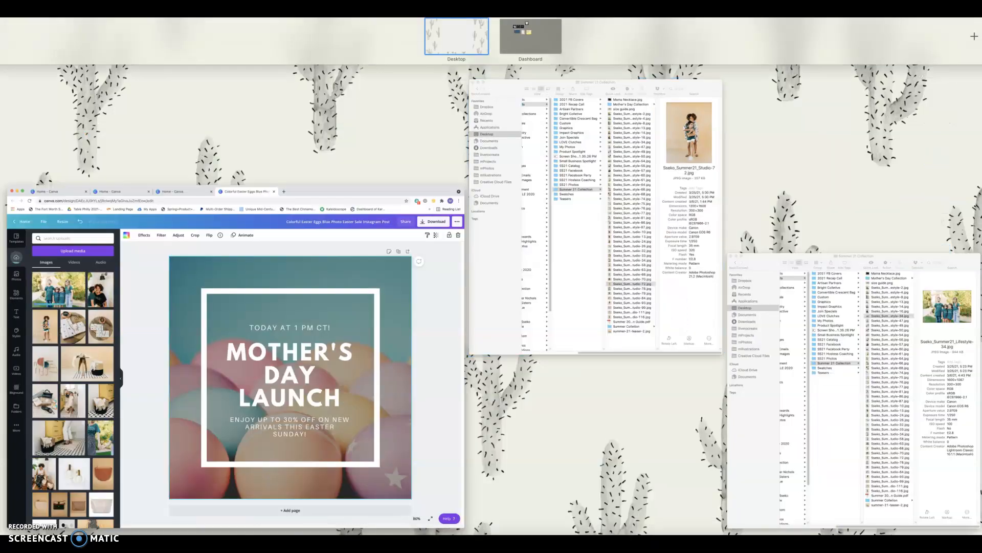
pyautogui.click(845, 389)
pyautogui.click(591, 224)
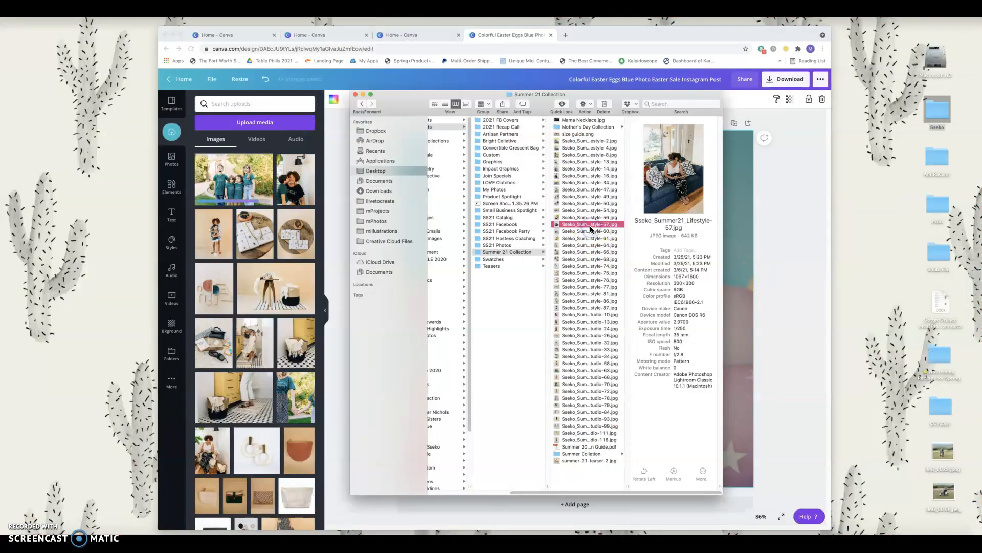
pyautogui.press('Up')
pyautogui.press('Up')
pyautogui.press('Up')
pyautogui.press('Up')
pyautogui.press('Up')
pyautogui.press('Up')
pyautogui.press('Up')
pyautogui.press('Up')
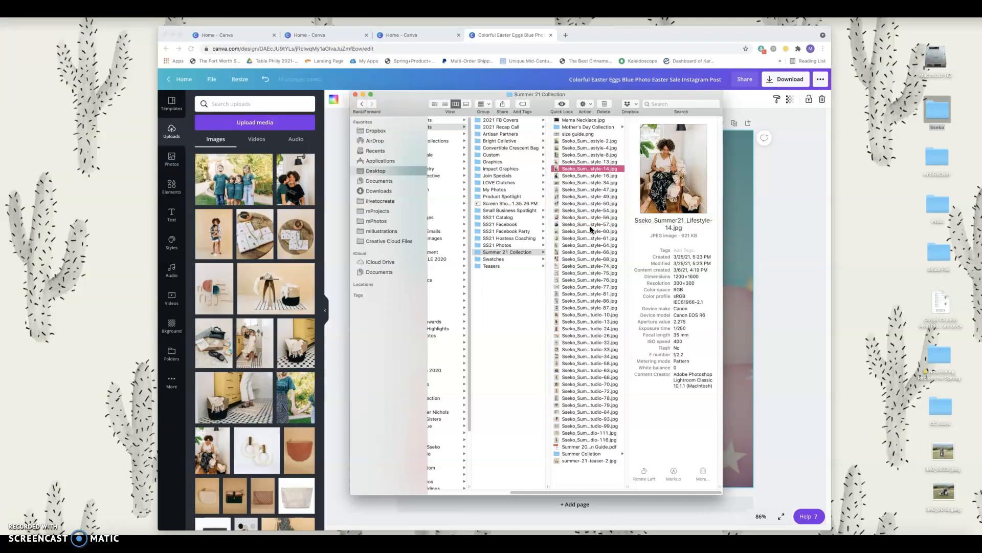
pyautogui.press('Up')
pyautogui.press('Up')
pyautogui.press('Up')
pyautogui.press('Up')
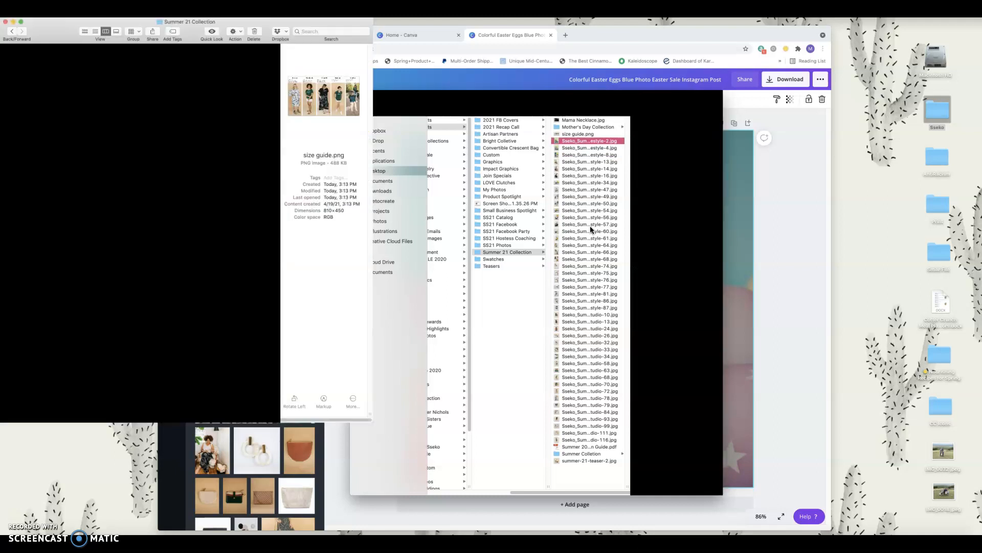
# Step: Preview the Summer 21 photos down the list, return to Studio-116, then close Finder
pyautogui.press('Down')
pyautogui.press('Down')
pyautogui.press('Down')
pyautogui.press('Down')
pyautogui.press('Down')
pyautogui.press('Down')
pyautogui.press('Down')
pyautogui.press('Down')
pyautogui.press('Down')
pyautogui.press('Down')
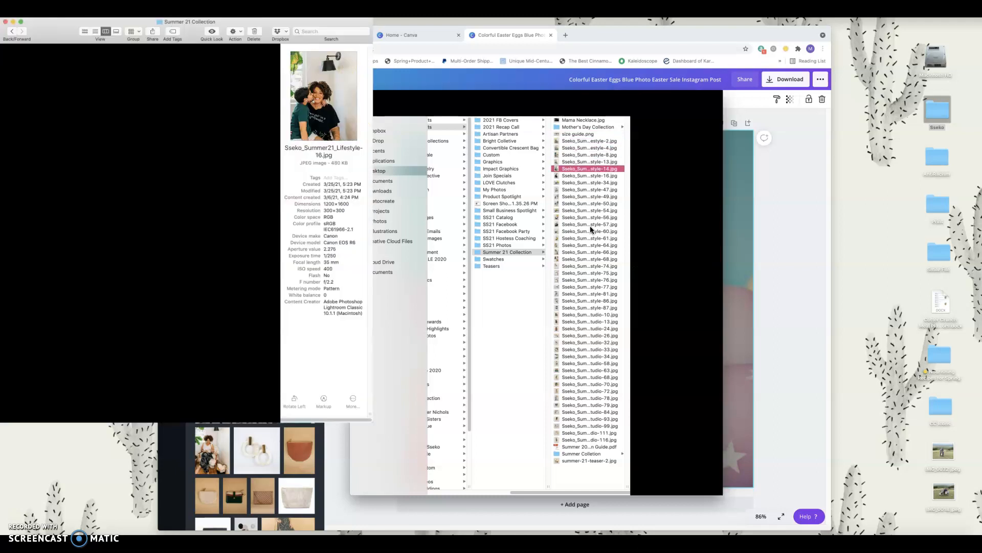
pyautogui.press('Down')
pyautogui.press('Down')
pyautogui.press('Down')
pyautogui.press('Down')
pyautogui.press('Down')
pyautogui.press('Down')
pyautogui.press('Down')
pyautogui.press('Down')
pyautogui.press('Down')
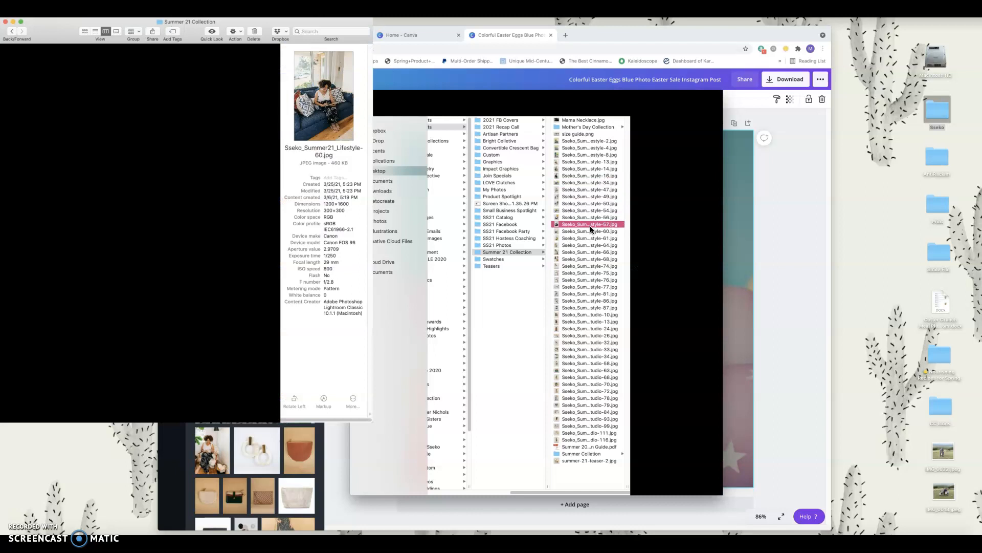
pyautogui.press('Down')
pyautogui.press('Down')
pyautogui.press('Down')
pyautogui.press('Down')
pyautogui.press('Down')
pyautogui.press('Down')
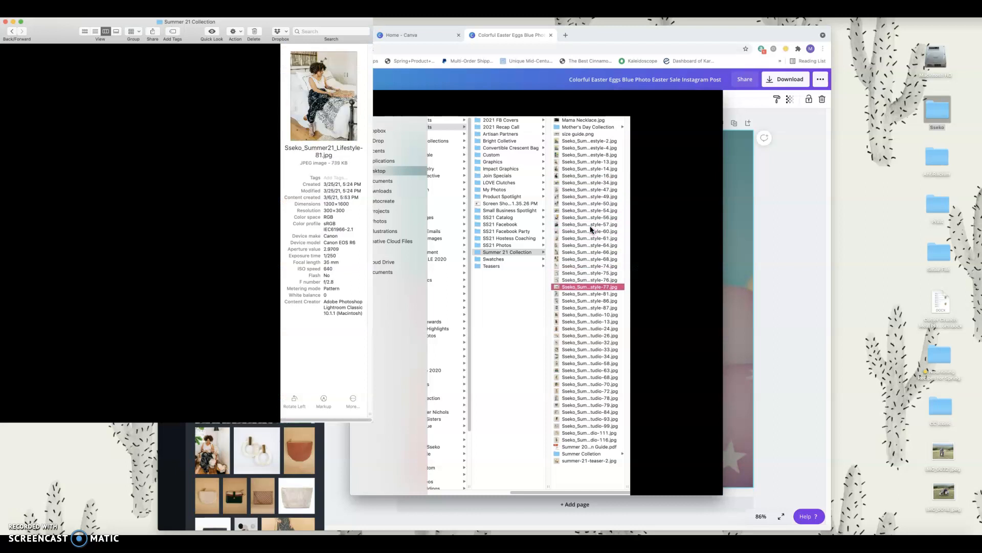
pyautogui.press('Down')
pyautogui.press('Down')
pyautogui.press('Down')
pyautogui.press('Down')
pyautogui.press('Down')
pyautogui.press('Down')
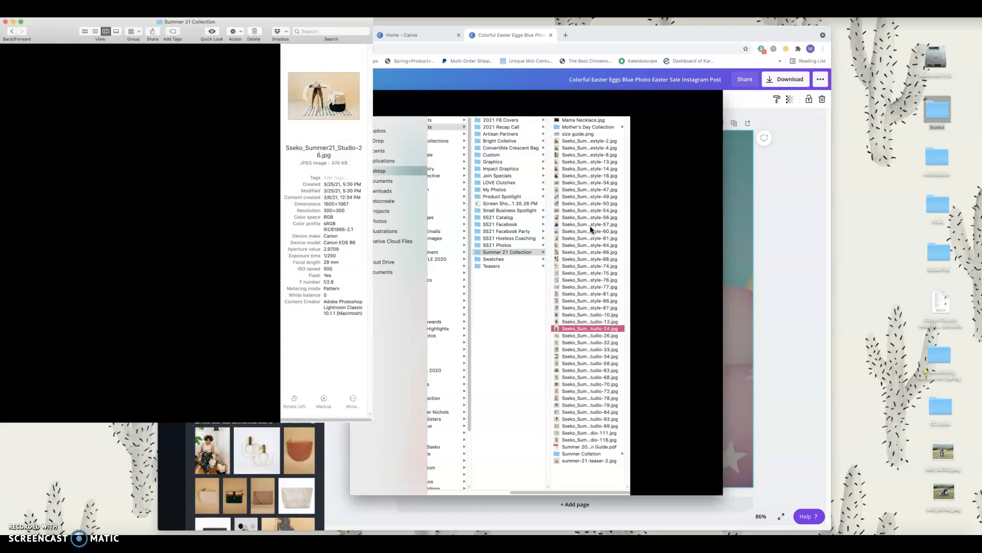
pyautogui.press('Down')
pyautogui.press('Down')
pyautogui.press('Down')
pyautogui.press('Down')
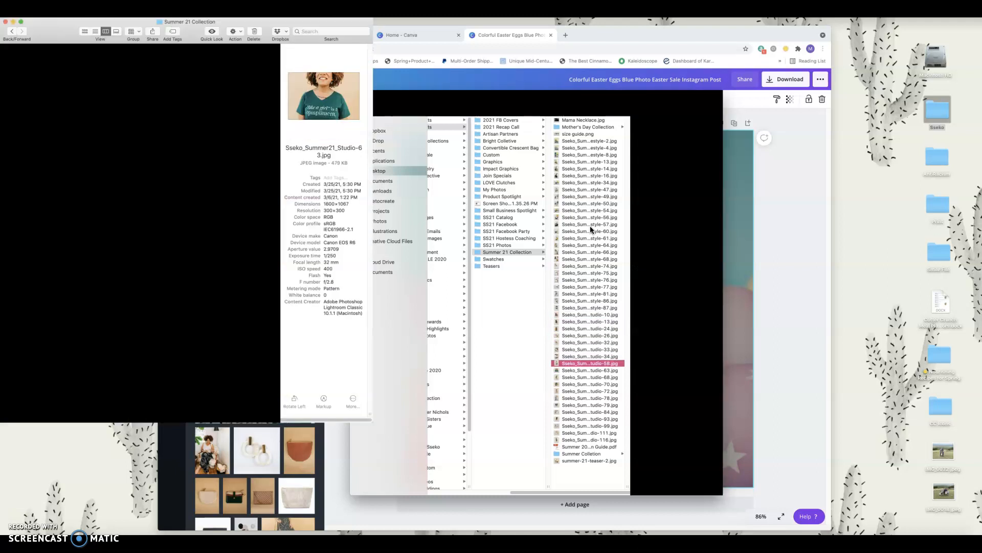
pyautogui.press('Down')
pyautogui.press('Down')
pyautogui.press('Down')
pyautogui.press('Down')
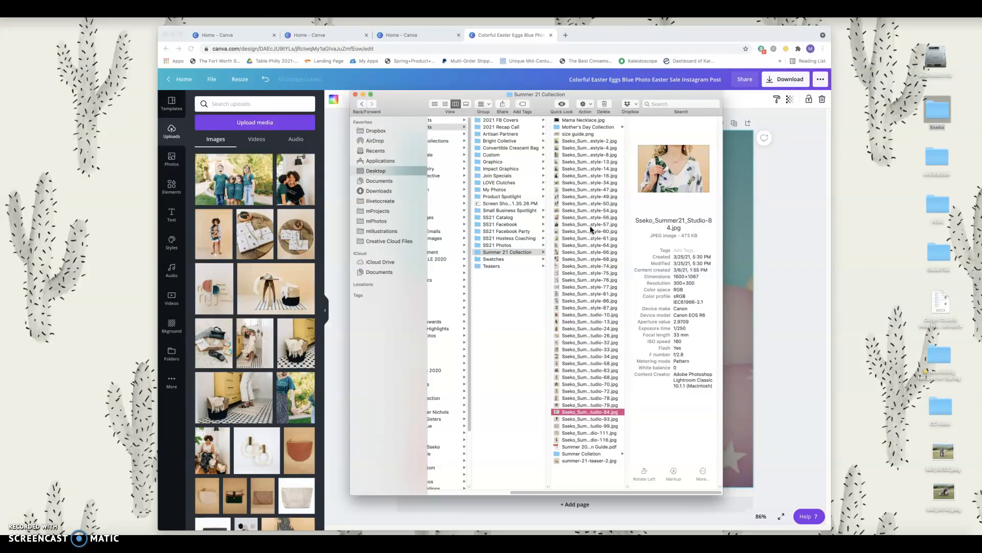
pyautogui.press('Down')
pyautogui.press('Down')
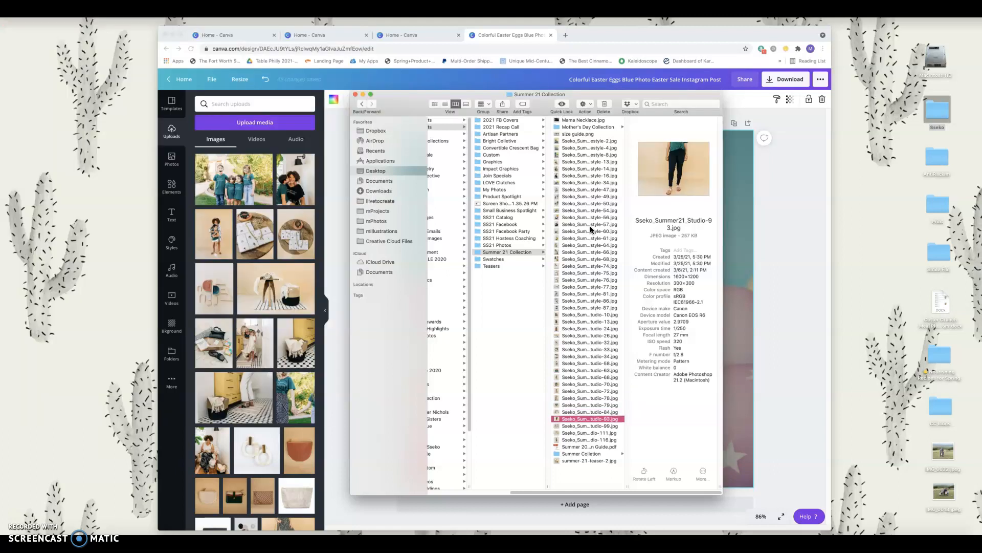
pyautogui.press('Down')
pyautogui.press('Down')
pyautogui.press('Down')
pyautogui.press('Down')
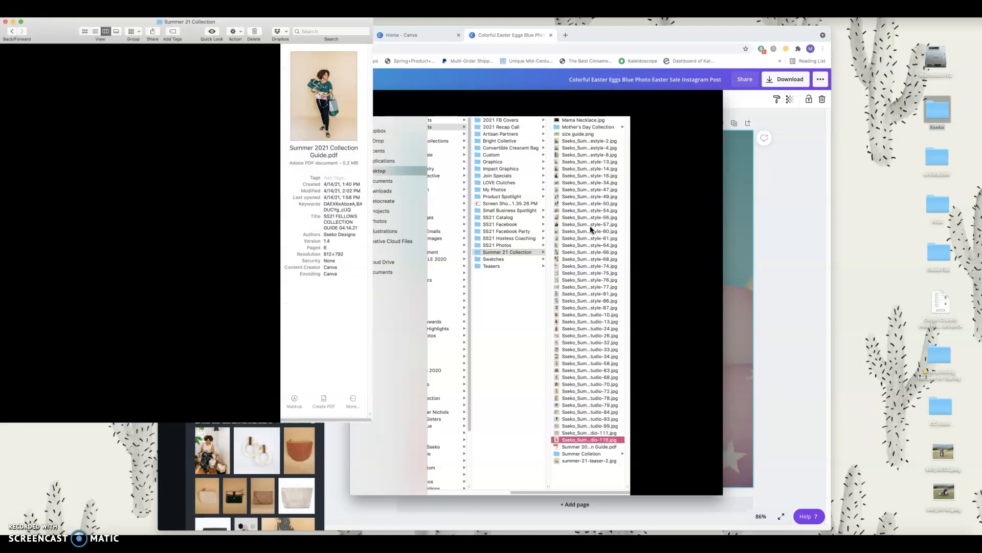
pyautogui.press('Up')
pyautogui.press('Up')
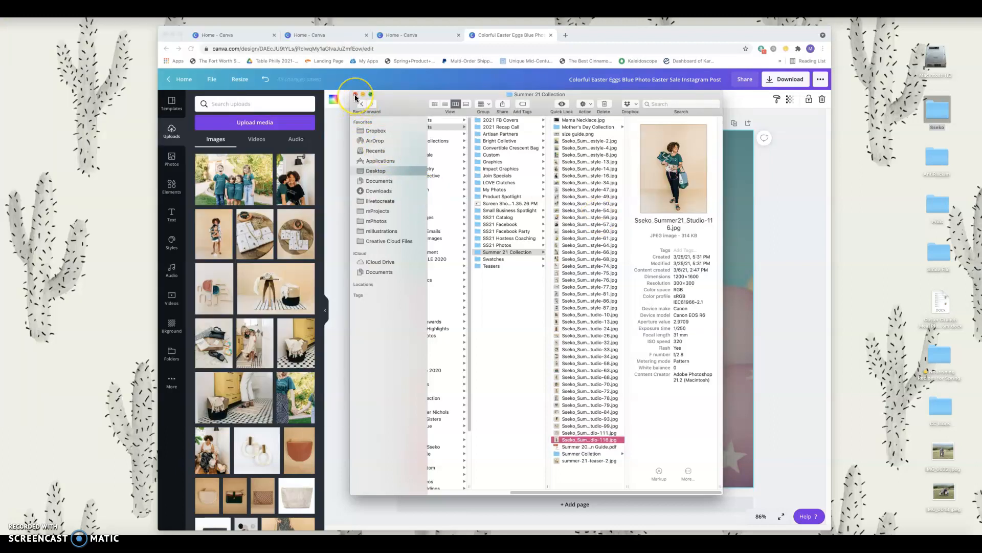
pyautogui.click(356, 97)
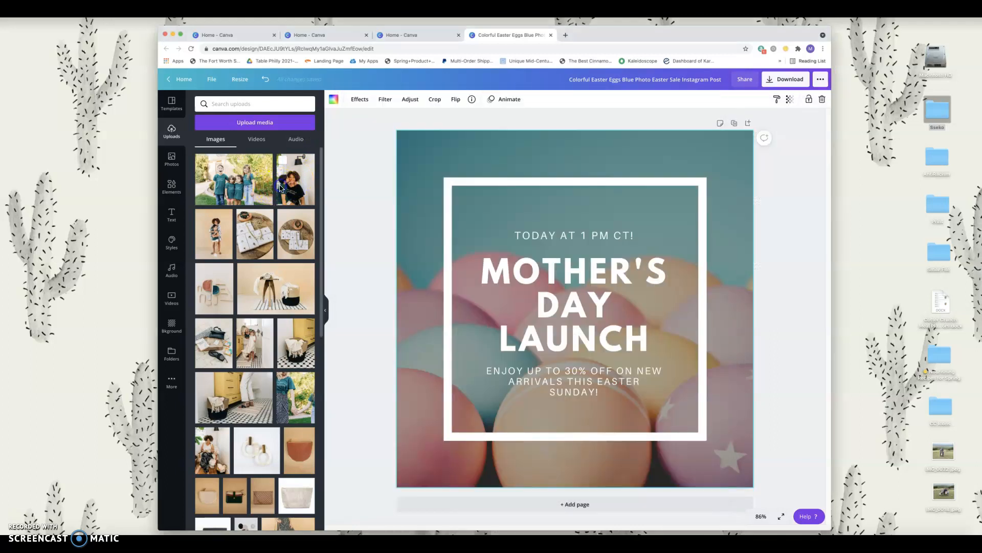
# Step: Try the mother-and-child photo as background, remove it, then use the hand-holding photo instead
pyautogui.moveTo(291, 187); pyautogui.dragTo(297, 181)
pyautogui.moveTo(371, 168); pyautogui.dragTo(405, 170)
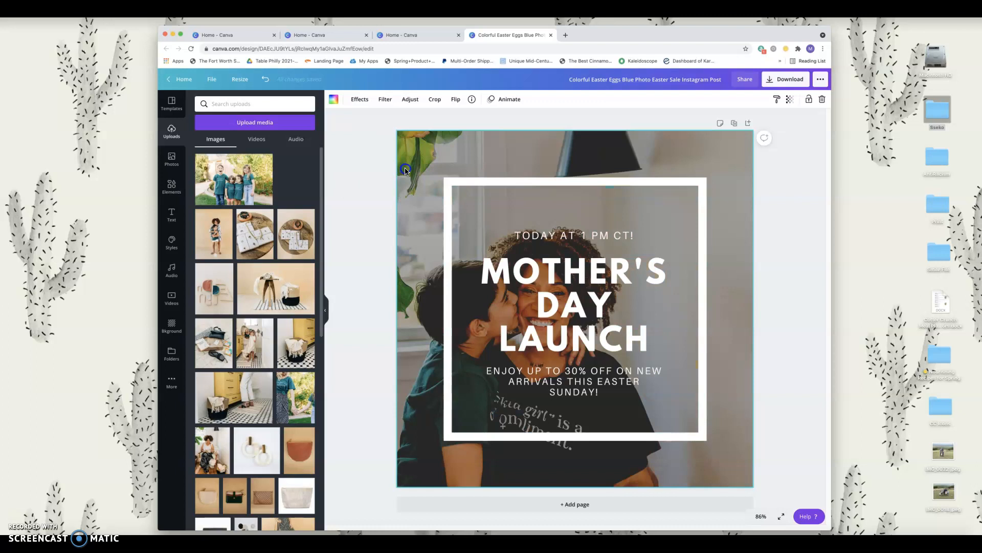
pyautogui.moveTo(404, 170)
pyautogui.mouseDown()
pyautogui.moveTo(345, 165)
pyautogui.moveTo(315, 185)
pyautogui.moveTo(240, 192)
pyautogui.moveTo(416, 184)
pyautogui.mouseUp()
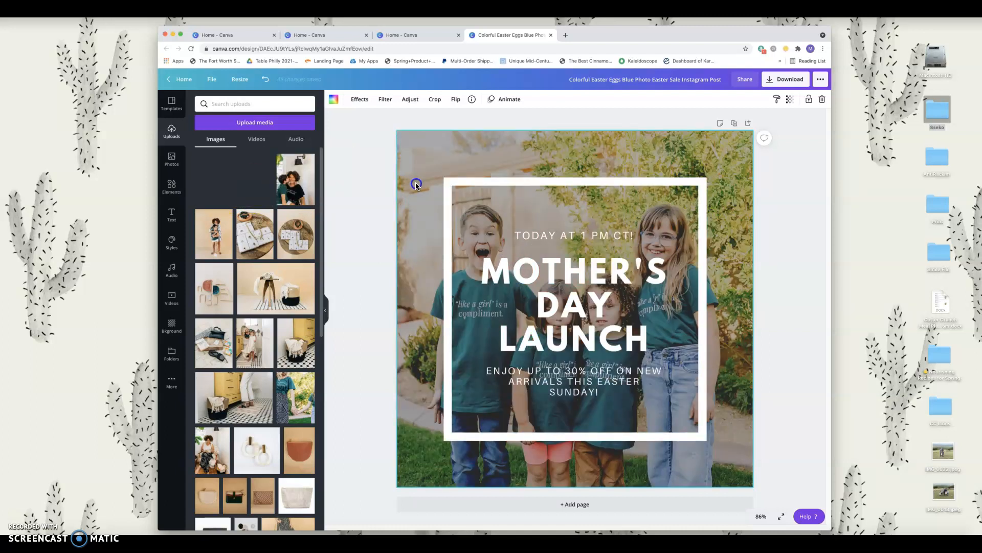
pyautogui.moveTo(415, 184); pyautogui.dragTo(238, 179)
pyautogui.moveTo(296, 395); pyautogui.dragTo(414, 295)
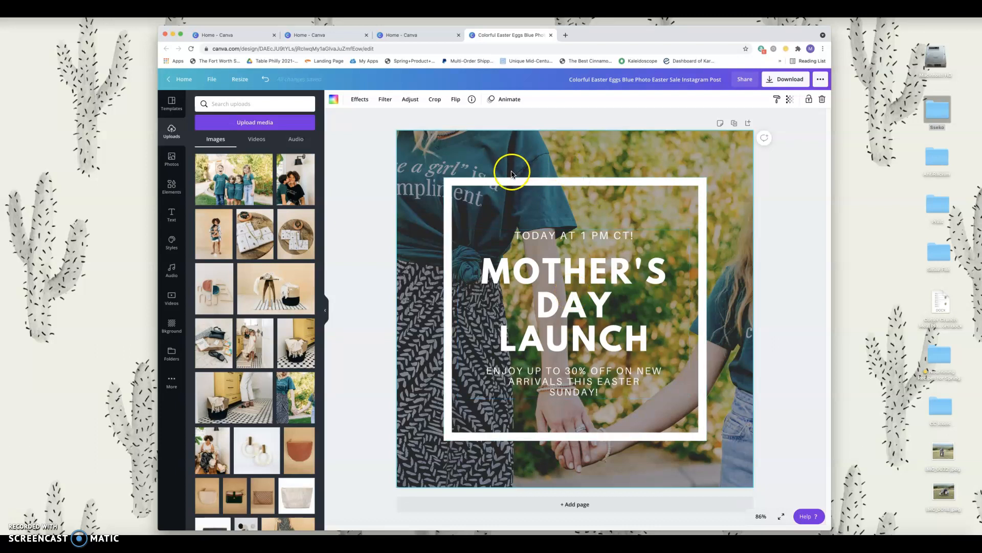
# Step: Delete the 'TODAY AT 1 PM CT!' line and move the heading group up to centre
pyautogui.tripleClick(586, 306)
pyautogui.click(609, 305)
pyautogui.click(643, 333)
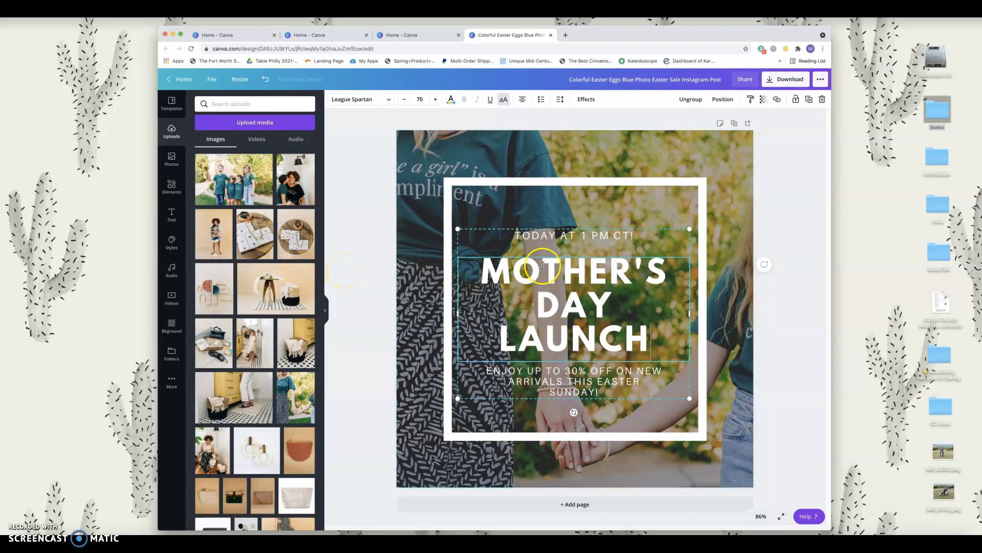
pyautogui.click(550, 238)
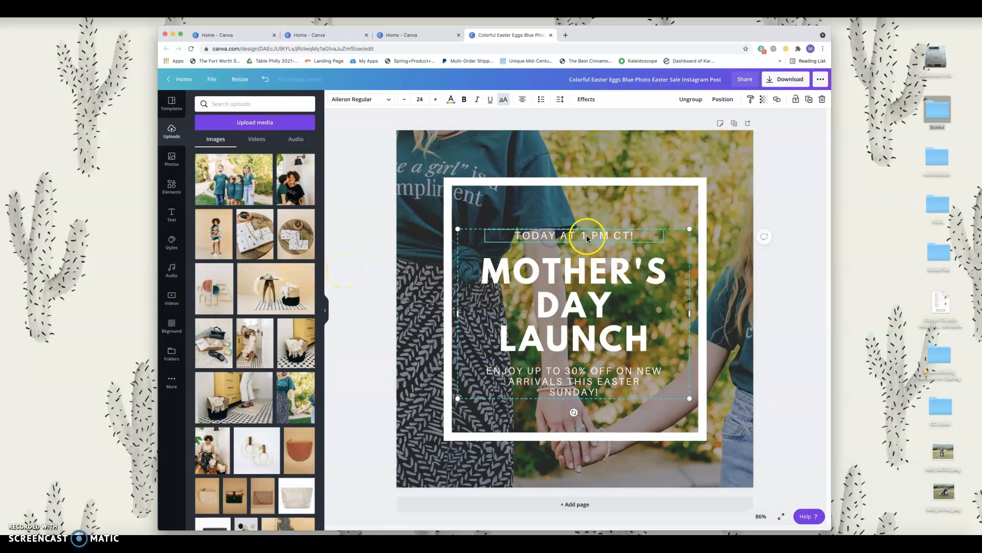
pyautogui.click(606, 235)
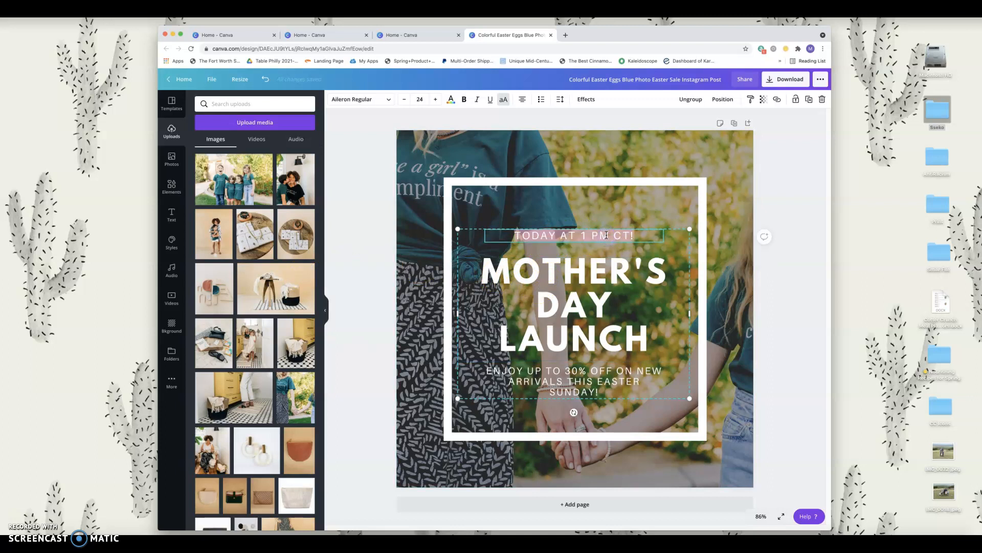
pyautogui.press('BackSpace')
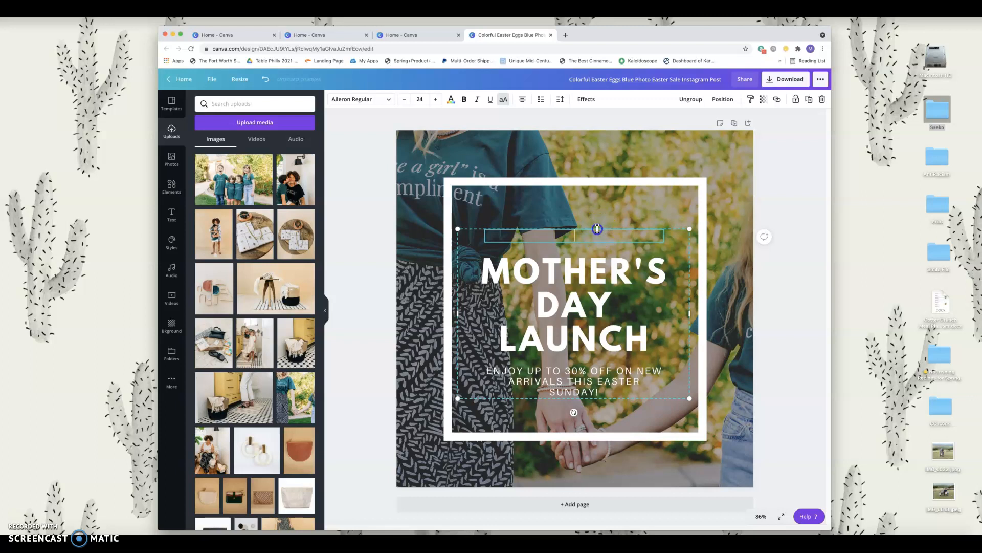
pyautogui.click(675, 235)
pyautogui.click(666, 223)
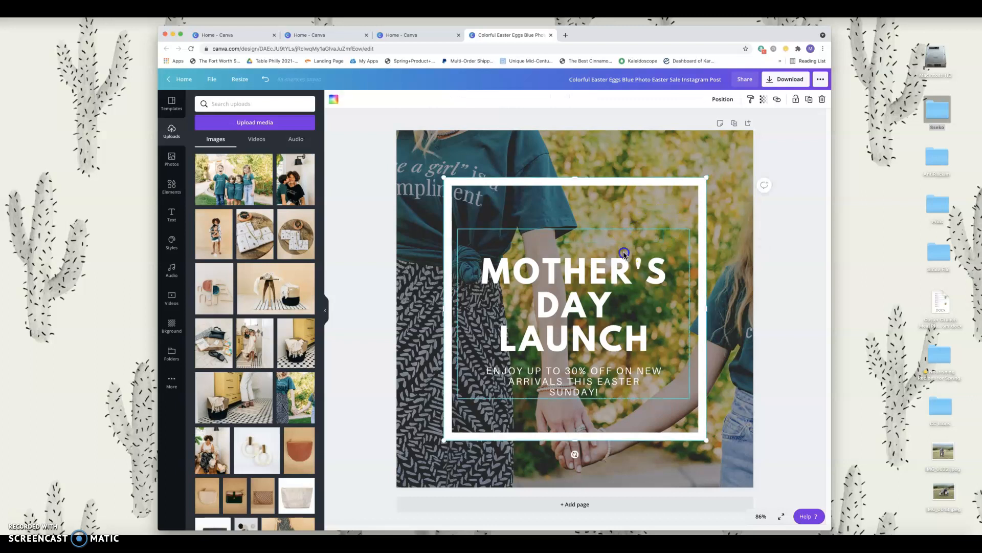
pyautogui.click(608, 265)
pyautogui.moveTo(608, 265); pyautogui.dragTo(608, 248)
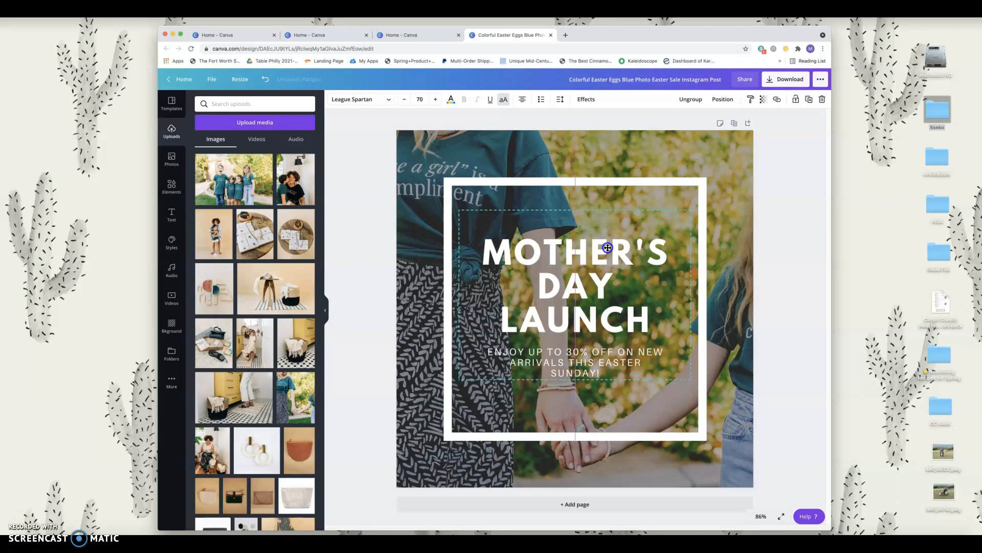
pyautogui.doubleClick(595, 351)
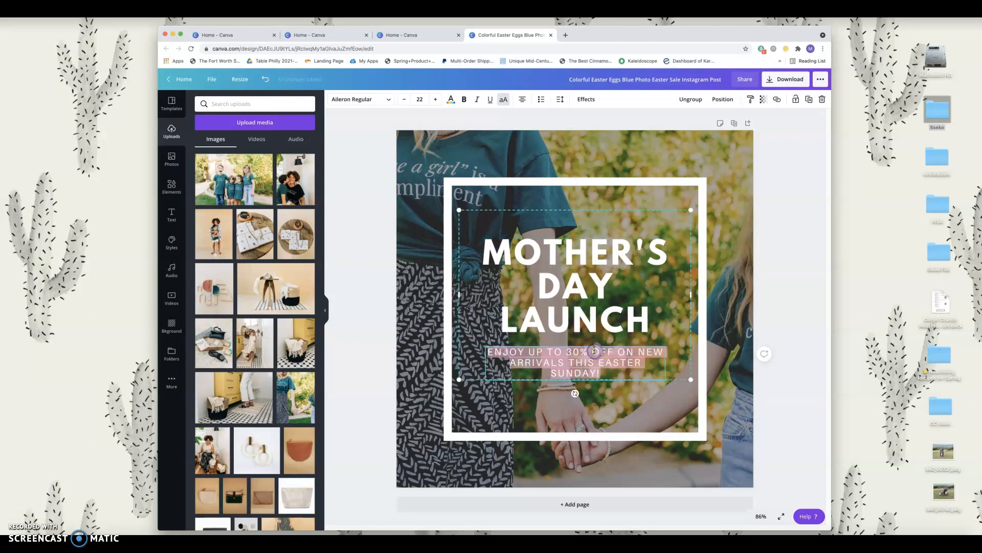
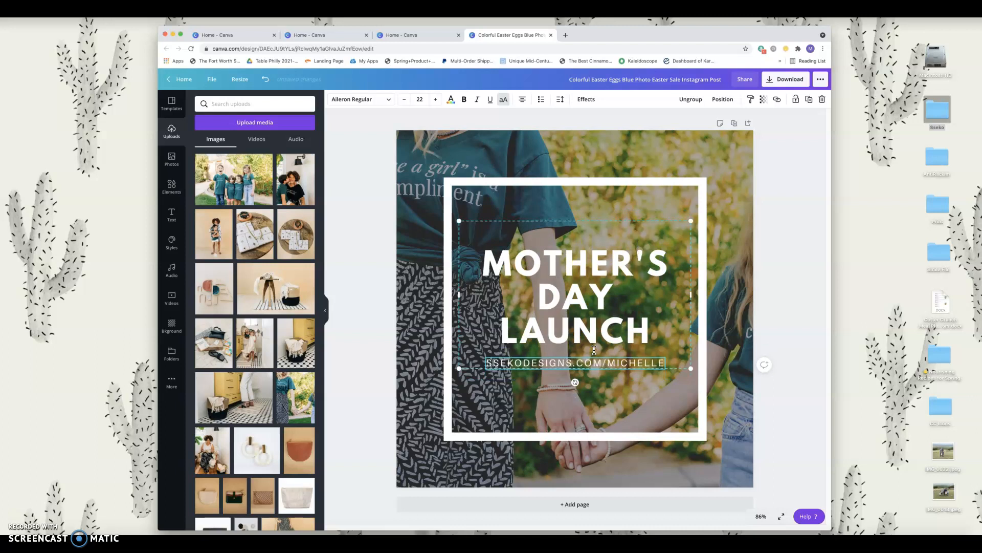
pyautogui.press('Return')
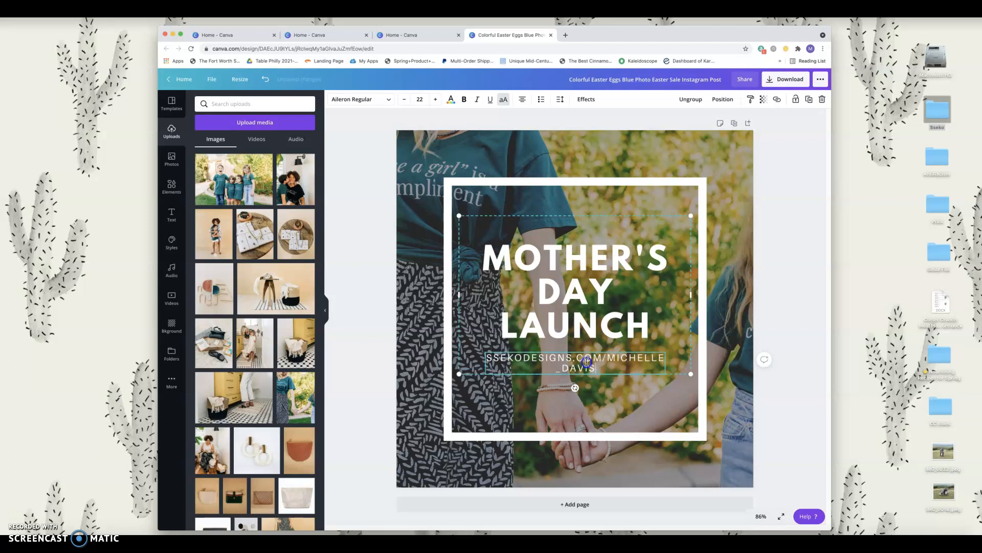
pyautogui.moveTo(596, 368); pyautogui.dragTo(492, 354)
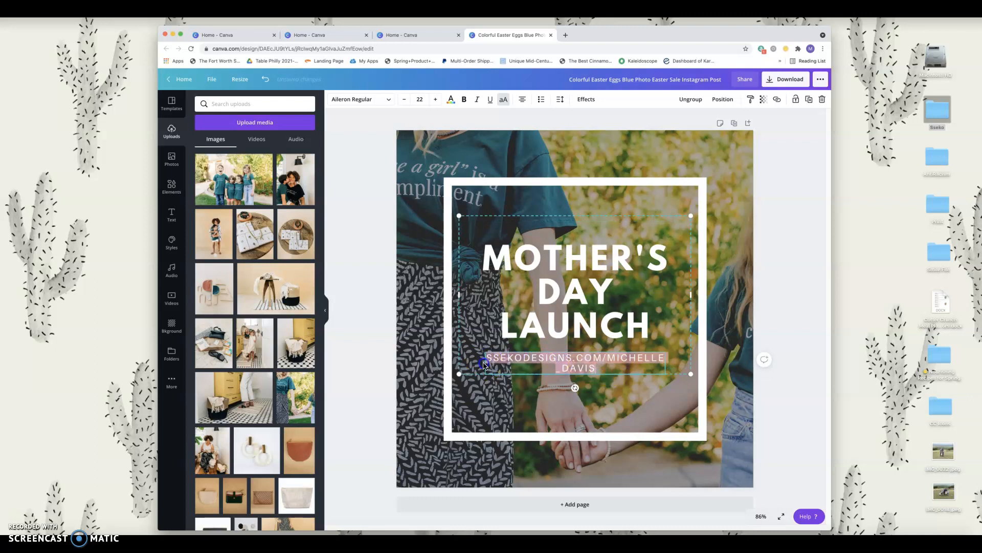
# Step: Ungroup the heading and URL text, then select the leftover empty text box
pyautogui.click(692, 99)
pyautogui.click(792, 241)
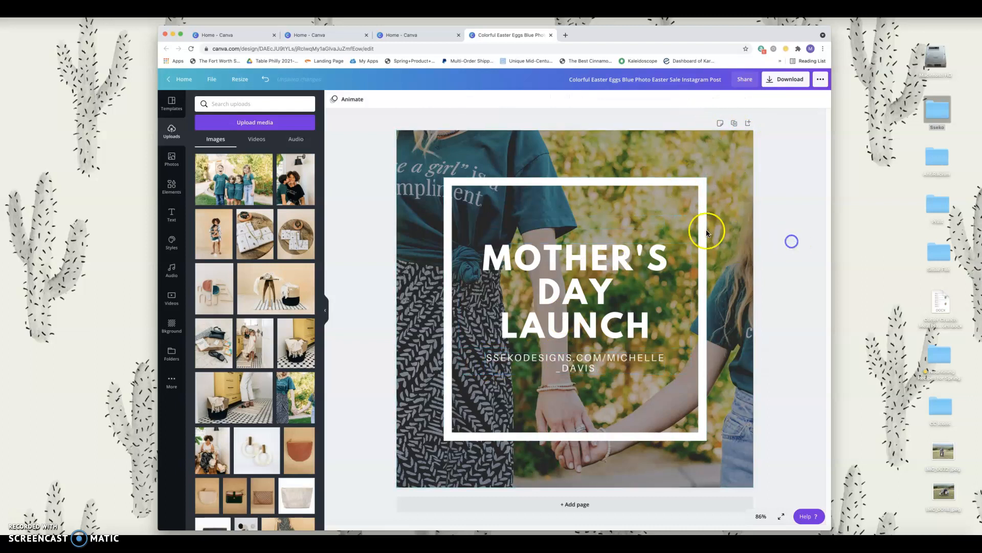
pyautogui.click(653, 222)
# Step: Delete the empty text box and widen the URL text box on both sides
pyautogui.press('Delete')
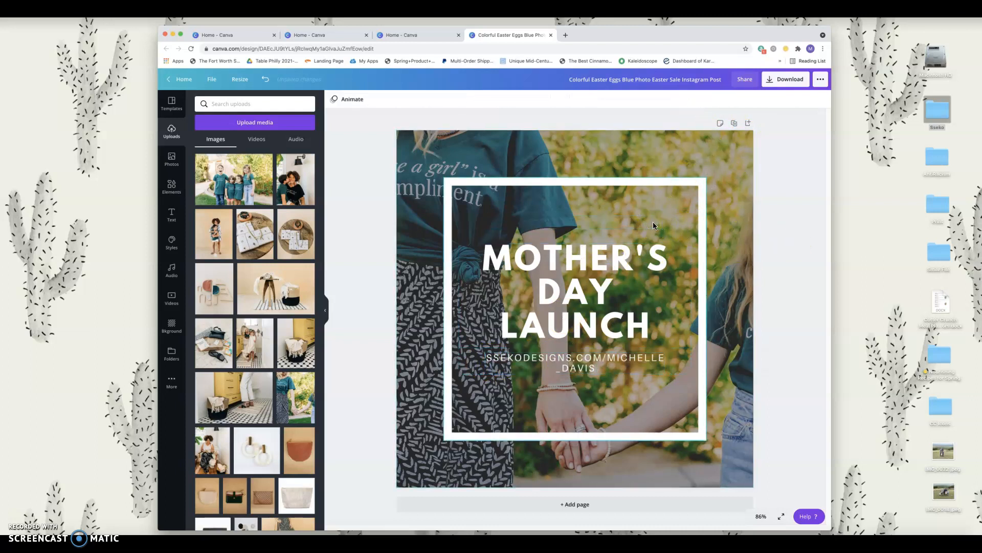
pyautogui.click(609, 355)
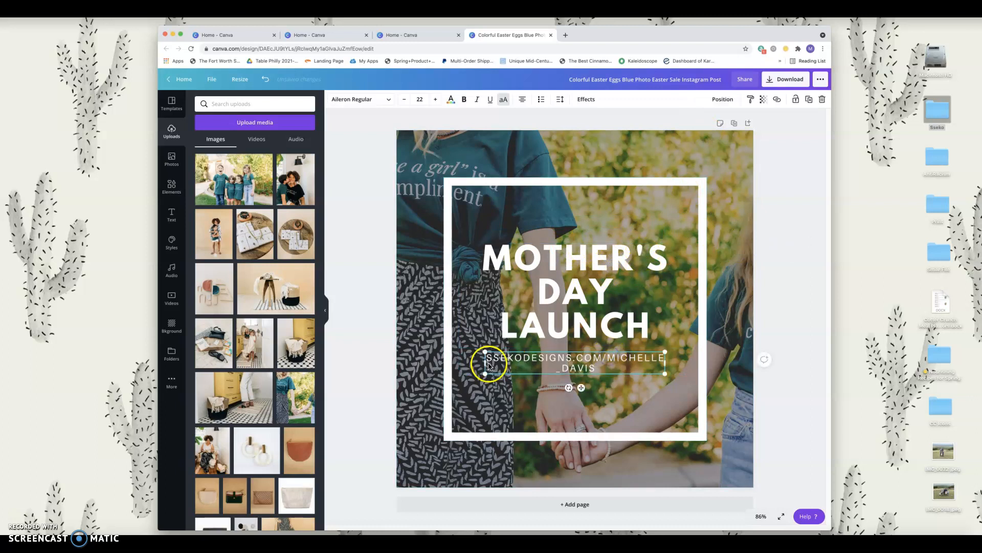
pyautogui.moveTo(483, 364); pyautogui.dragTo(463, 363)
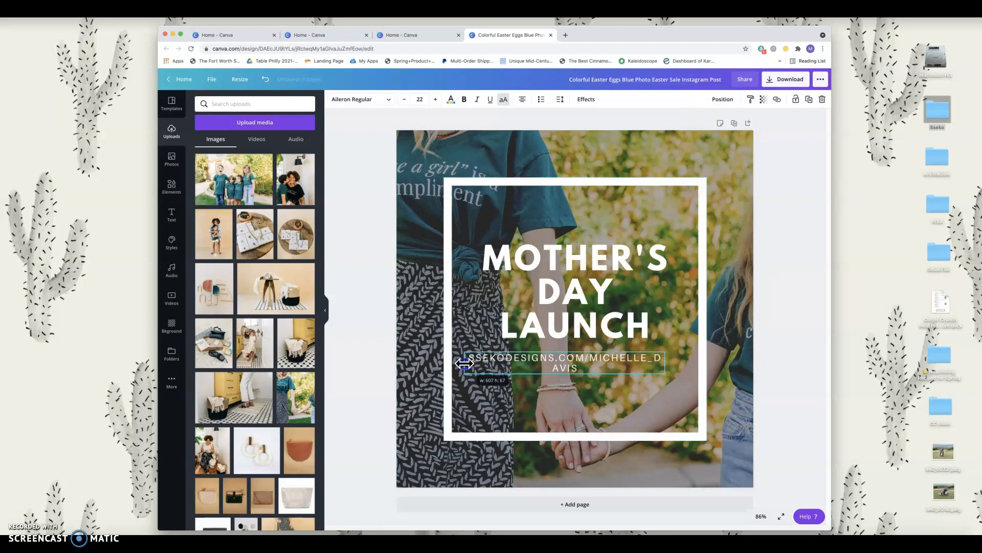
pyautogui.moveTo(664, 363); pyautogui.dragTo(692, 362)
# Step: Tighten the URL's letter spacing and reduce its font size to 20
pyautogui.doubleClick(617, 362)
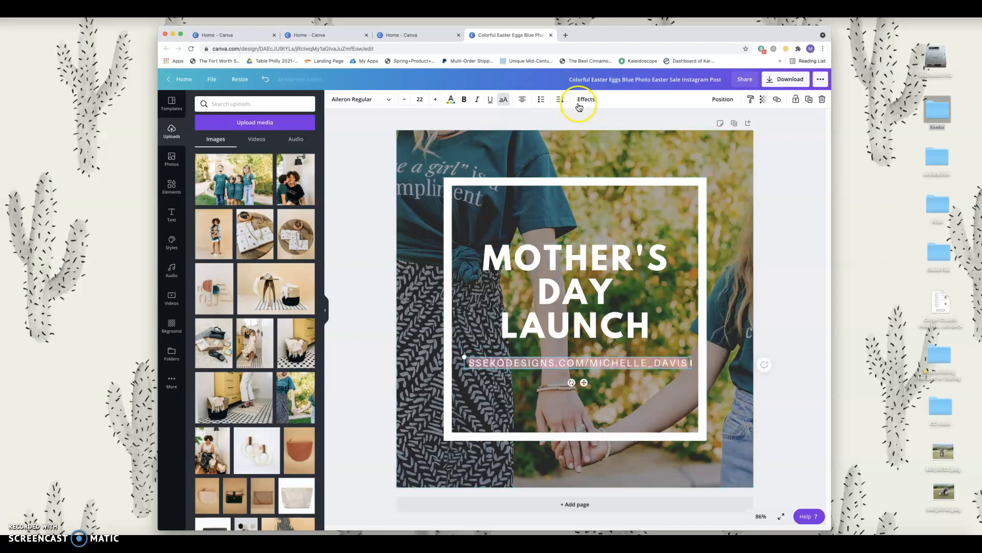
pyautogui.click(561, 100)
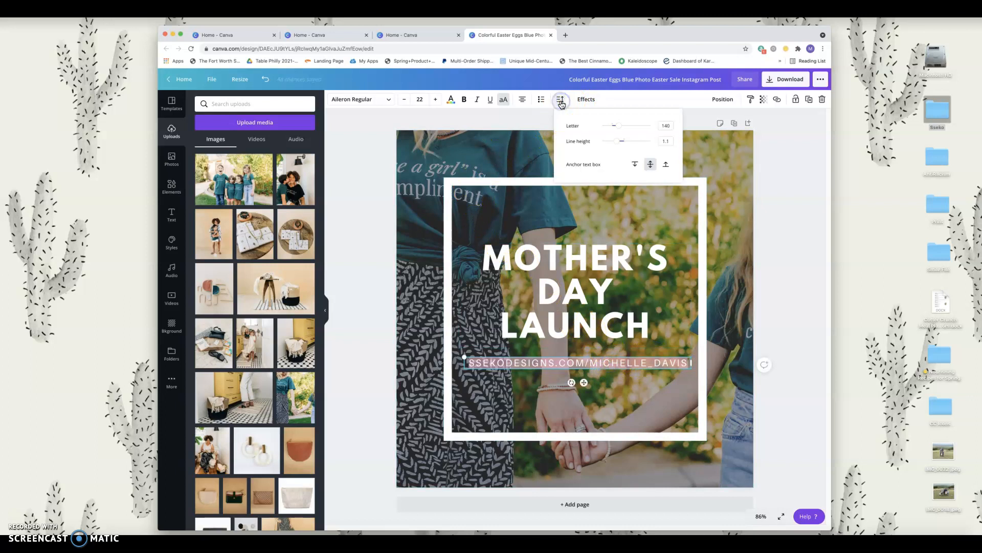
pyautogui.click(616, 129)
pyautogui.moveTo(617, 129); pyautogui.dragTo(619, 128)
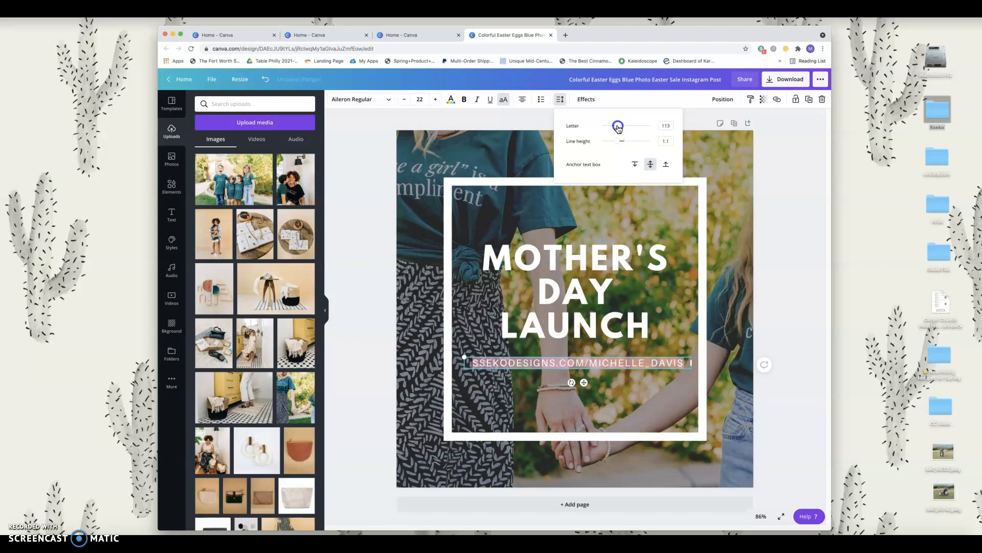
pyautogui.click(403, 102)
pyautogui.click(403, 102)
pyautogui.click(403, 102)
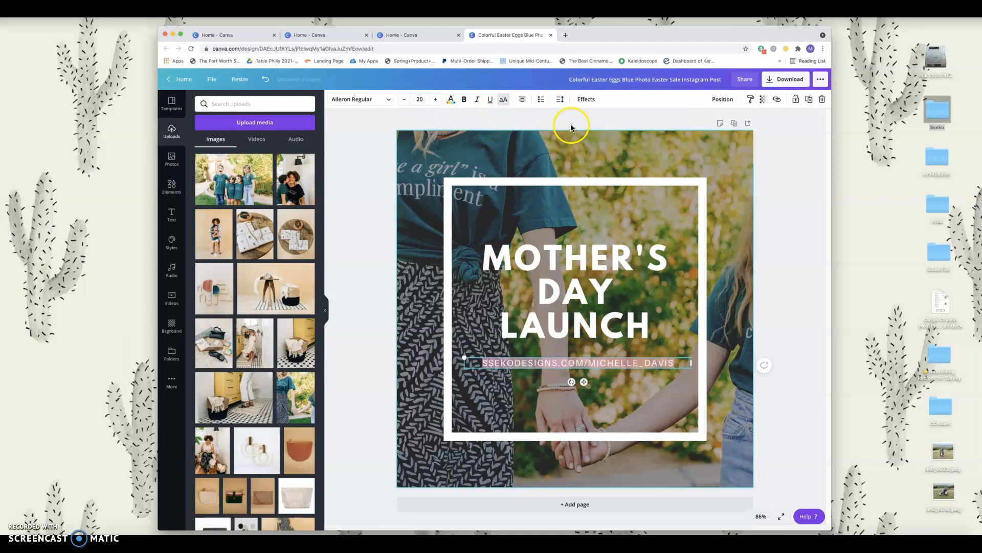
pyautogui.click(779, 203)
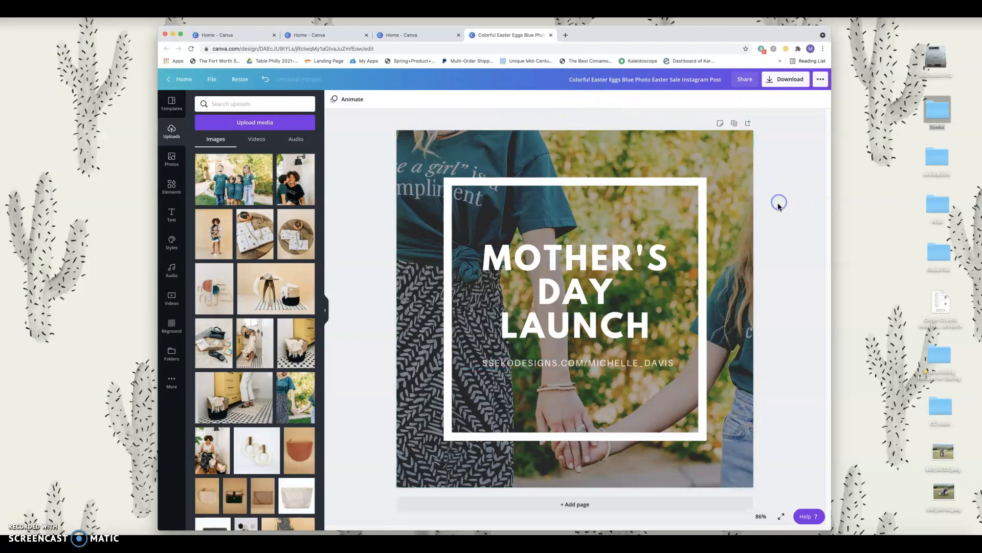
# Step: Move the URL lower and centre the MOTHER'S DAY LAUNCH heading vertically on the page
pyautogui.click(587, 365)
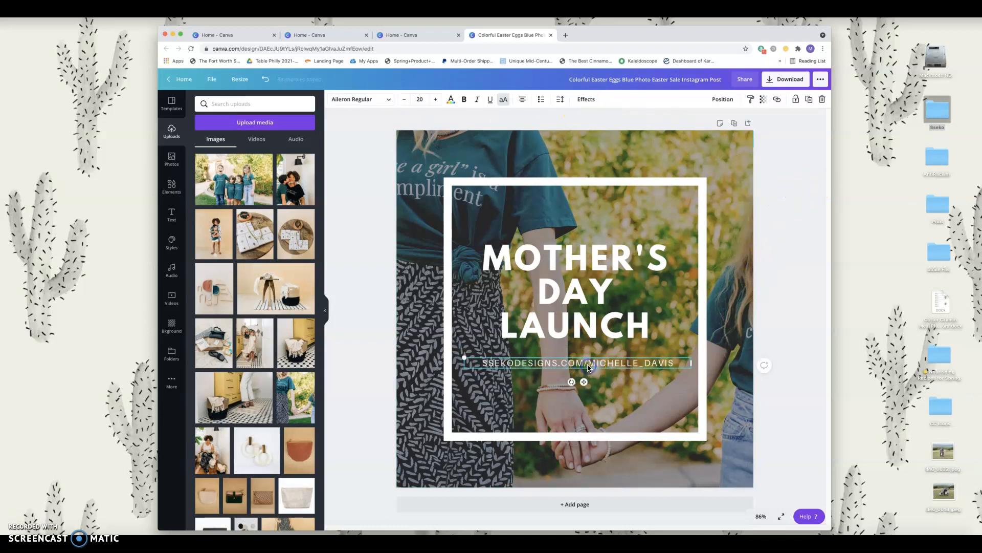
pyautogui.moveTo(588, 364); pyautogui.dragTo(587, 405)
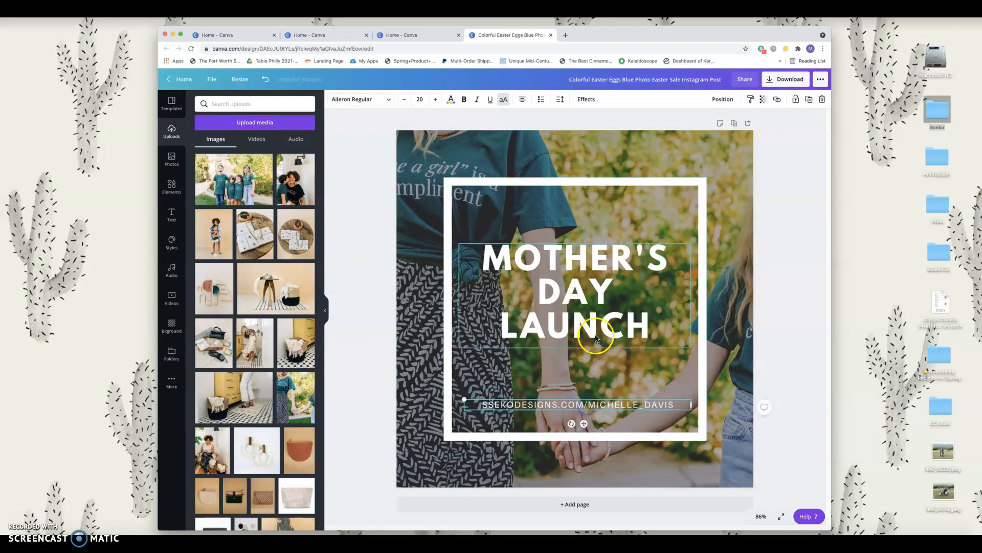
pyautogui.moveTo(597, 331)
pyautogui.mouseDown()
pyautogui.moveTo(597, 349)
pyautogui.moveTo(588, 341)
pyautogui.mouseUp()
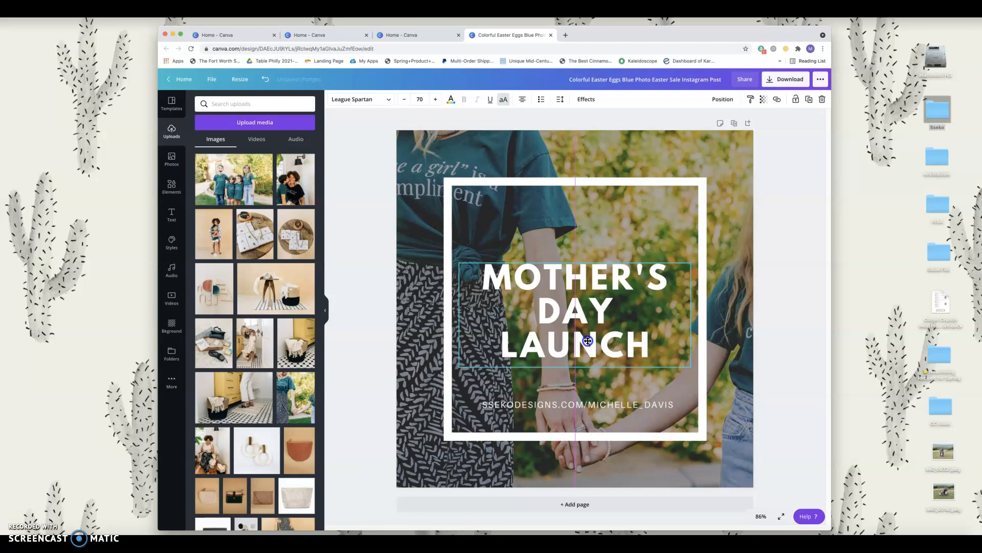
pyautogui.moveTo(587, 341); pyautogui.dragTo(588, 335)
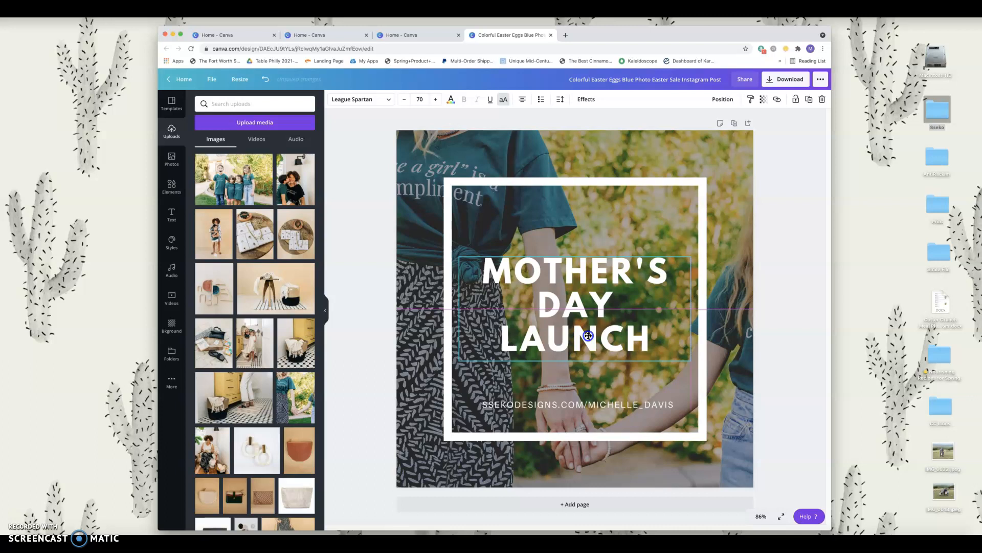
pyautogui.moveTo(588, 335); pyautogui.dragTo(589, 335)
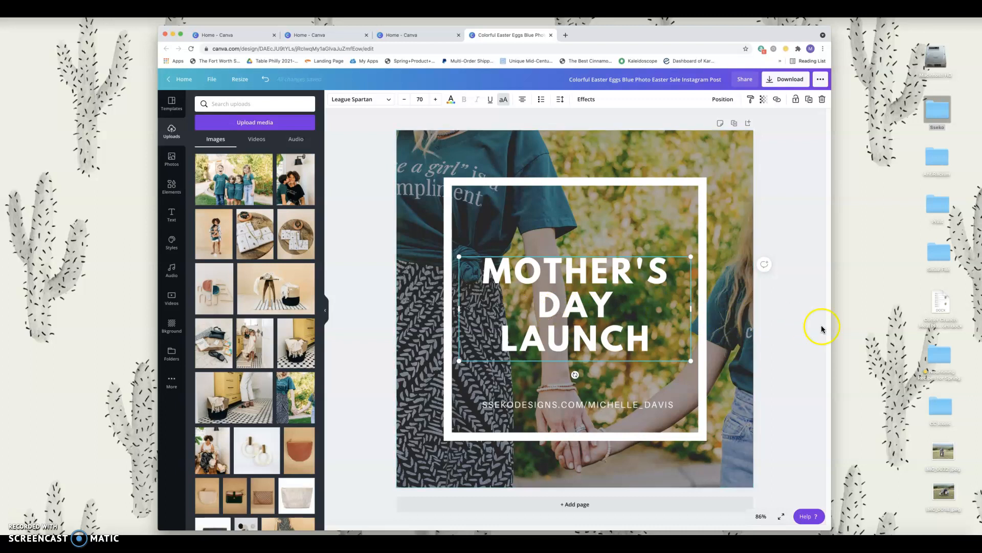
pyautogui.click(814, 355)
# Step: Place the URL just beneath LAUNCH, nudging it slightly downward
pyautogui.click(595, 404)
pyautogui.moveTo(595, 403); pyautogui.dragTo(592, 367)
pyautogui.press('Down')
pyautogui.press('Down')
pyautogui.press('Down')
pyautogui.press('Down')
pyautogui.press('Down')
pyautogui.press('Down')
pyautogui.press('Down')
pyautogui.press('Down')
pyautogui.press('Down')
pyautogui.press('Down')
pyautogui.press('Down')
pyautogui.click(772, 333)
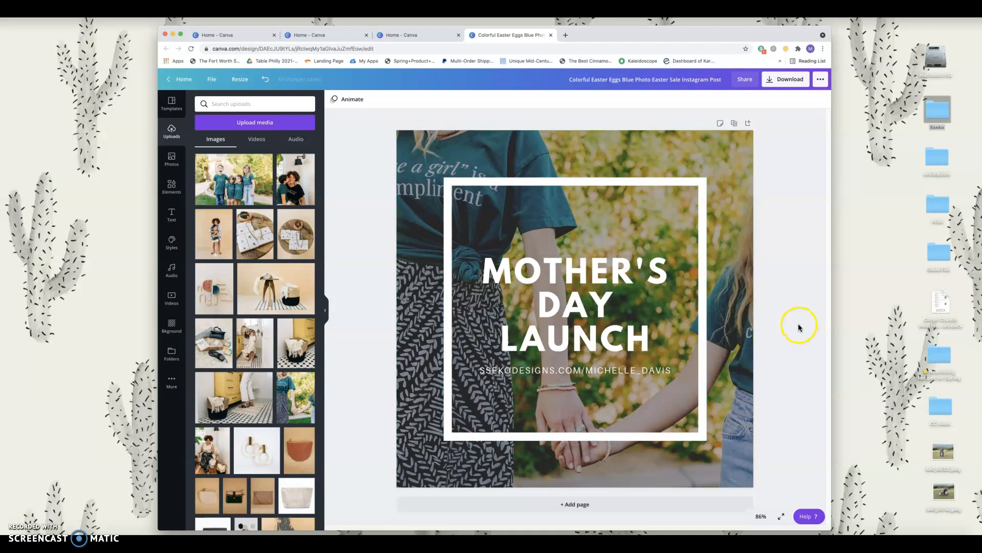
# Step: Duplicate the page and change MOTHER'S to SUMMER in the second page's title
pyautogui.click(733, 126)
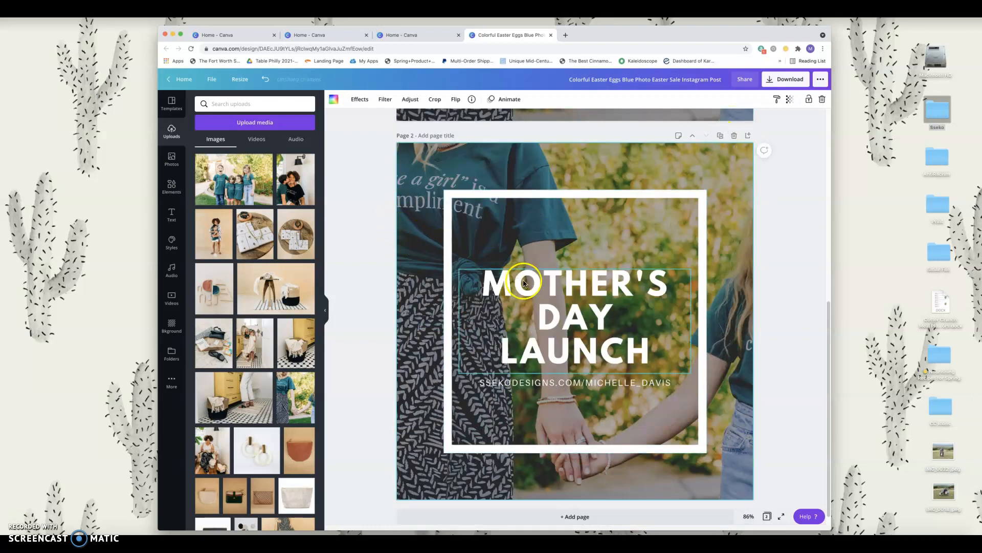
pyautogui.click(524, 283)
pyautogui.doubleClick(524, 282)
pyautogui.write('SUMMER')
# Step: Move DAY onto its own line so the title reads SUMMER LAUNCH DAY
pyautogui.click(626, 293)
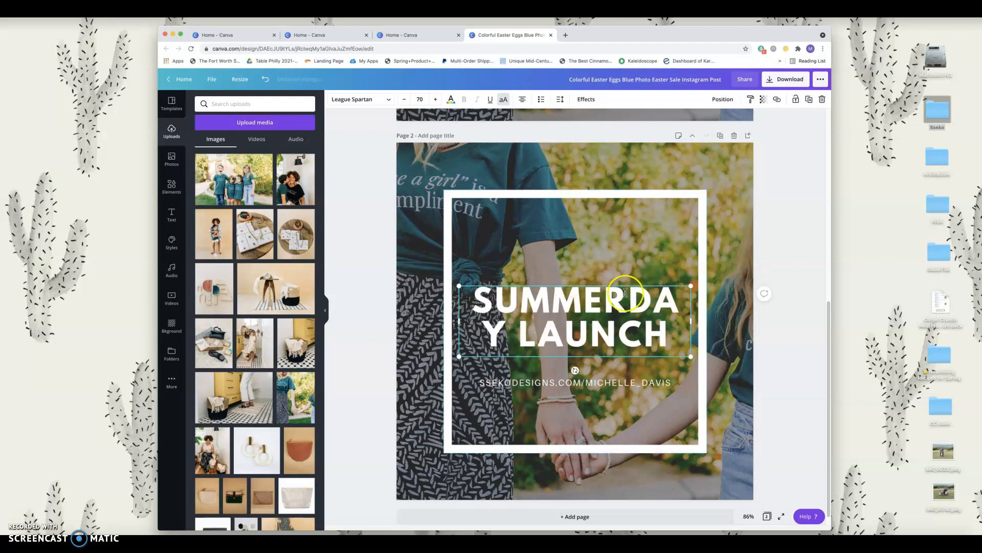
pyautogui.doubleClick(645, 297)
pyautogui.moveTo(627, 297); pyautogui.dragTo(528, 329)
pyautogui.press('BackSpace')
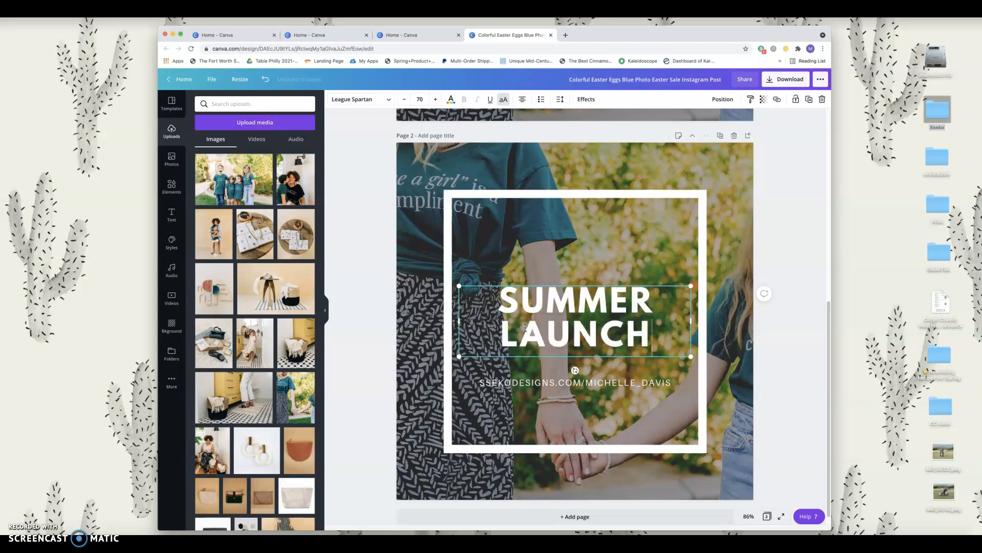
pyautogui.press('Return')
pyautogui.write('DAY!')
pyautogui.press('BackSpace')
pyautogui.click(509, 381)
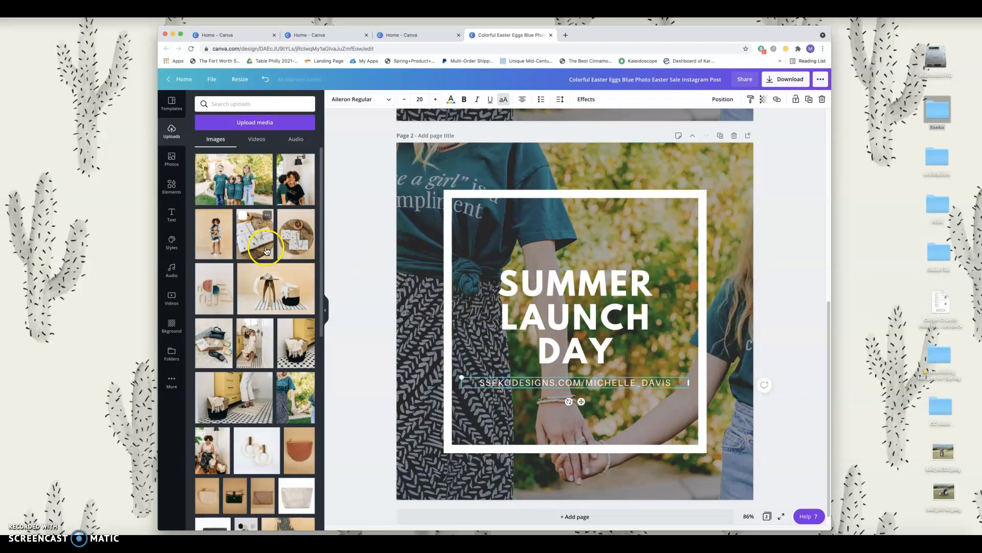
# Step: Drag the seated-woman photo from Uploads onto page 2 as its background
pyautogui.scroll(-1, 256, 320)
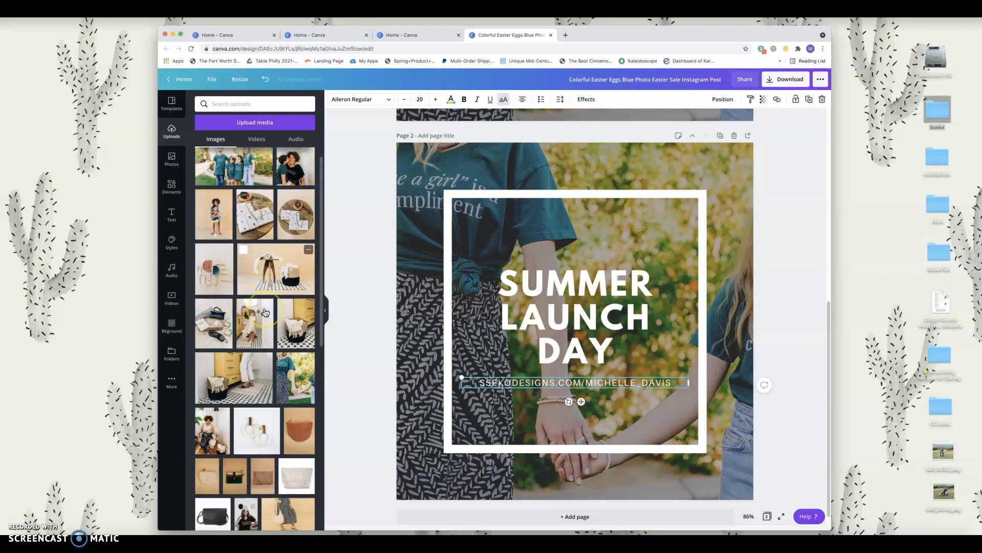
pyautogui.scroll(-1, 265, 312)
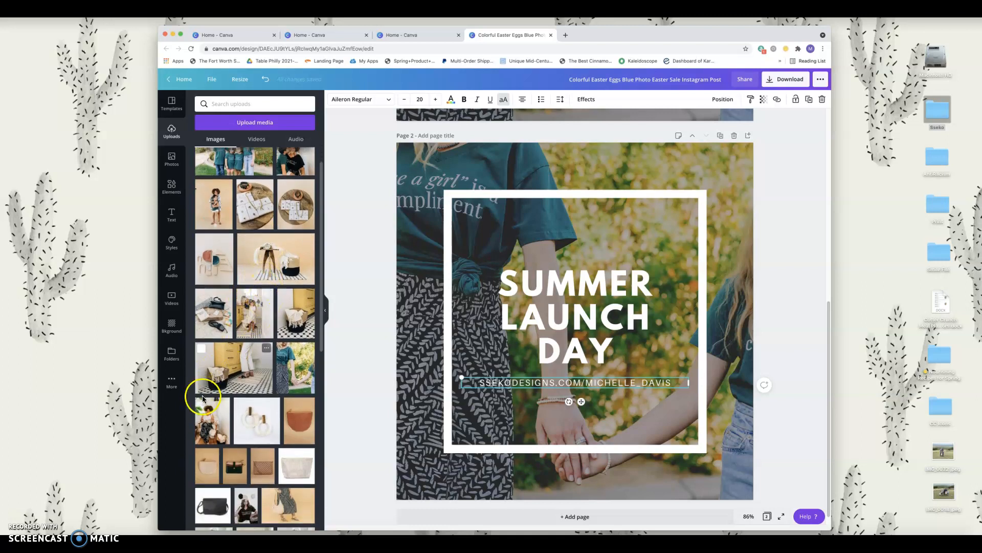
pyautogui.moveTo(213, 417); pyautogui.dragTo(410, 296)
pyautogui.click(764, 347)
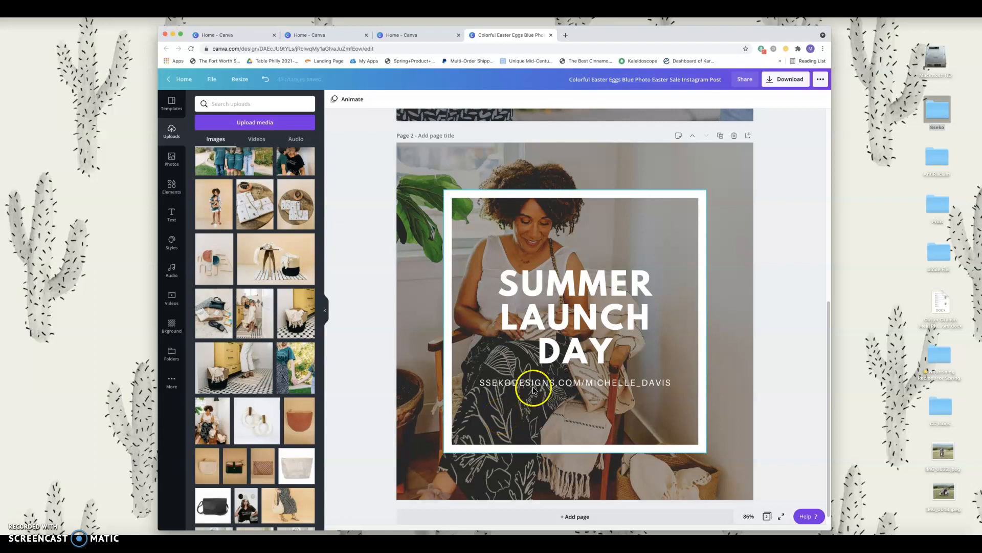
# Step: Shift the seated-woman photo slightly downward within the page frame and confirm the placement
pyautogui.doubleClick(735, 213)
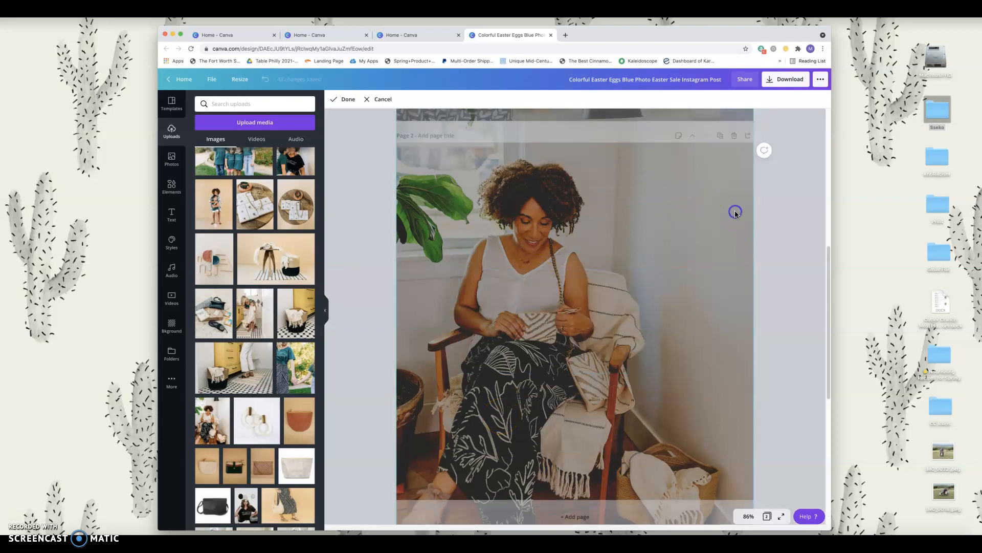
pyautogui.moveTo(699, 237)
pyautogui.mouseDown()
pyautogui.moveTo(698, 265)
pyautogui.moveTo(699, 246)
pyautogui.mouseUp()
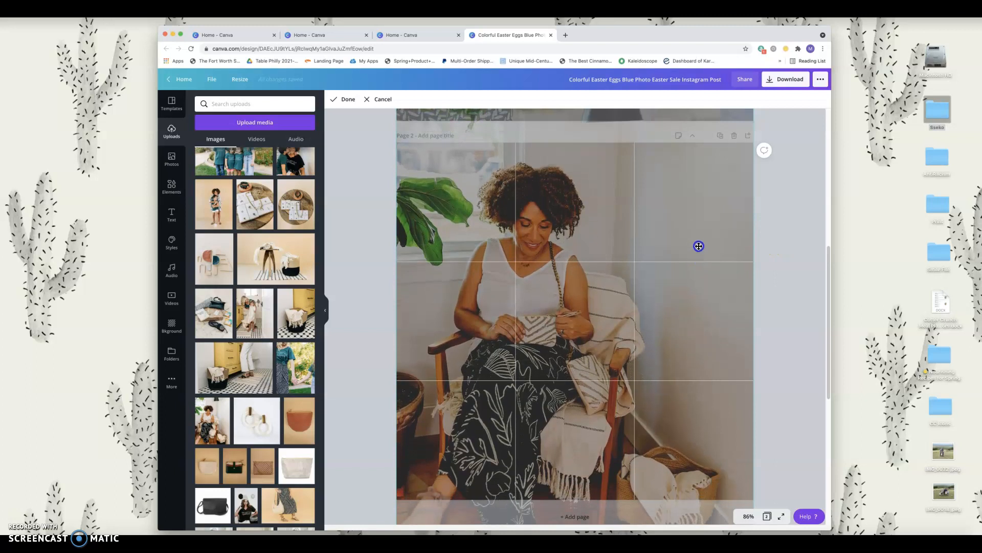
pyautogui.click(802, 256)
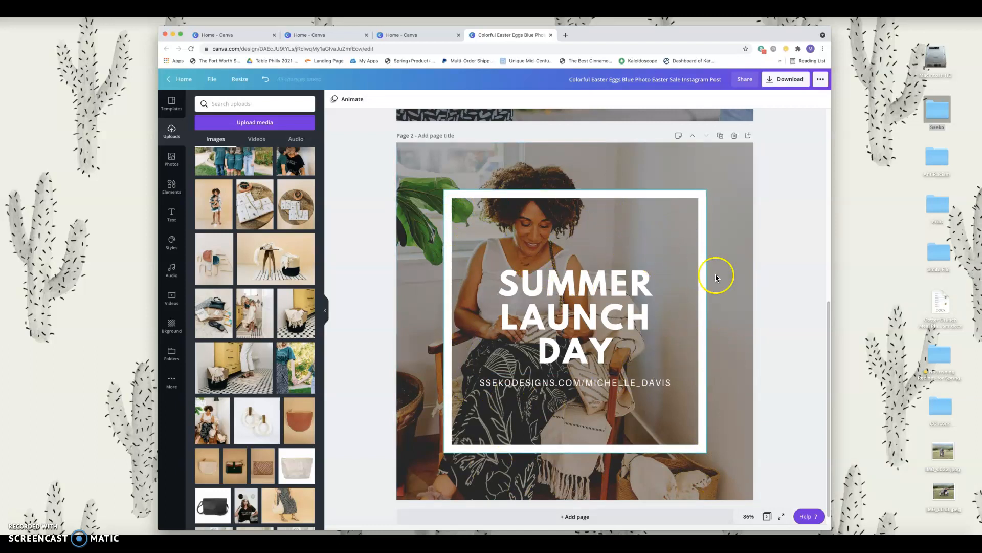
pyautogui.scroll(-1, 751, 287)
pyautogui.scroll(8, 751, 289)
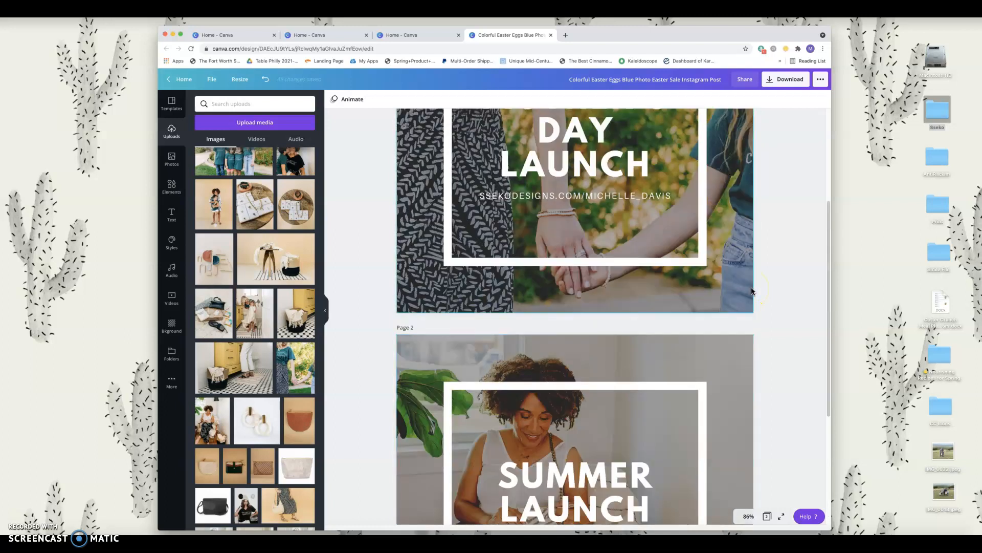
pyautogui.scroll(-8, 751, 291)
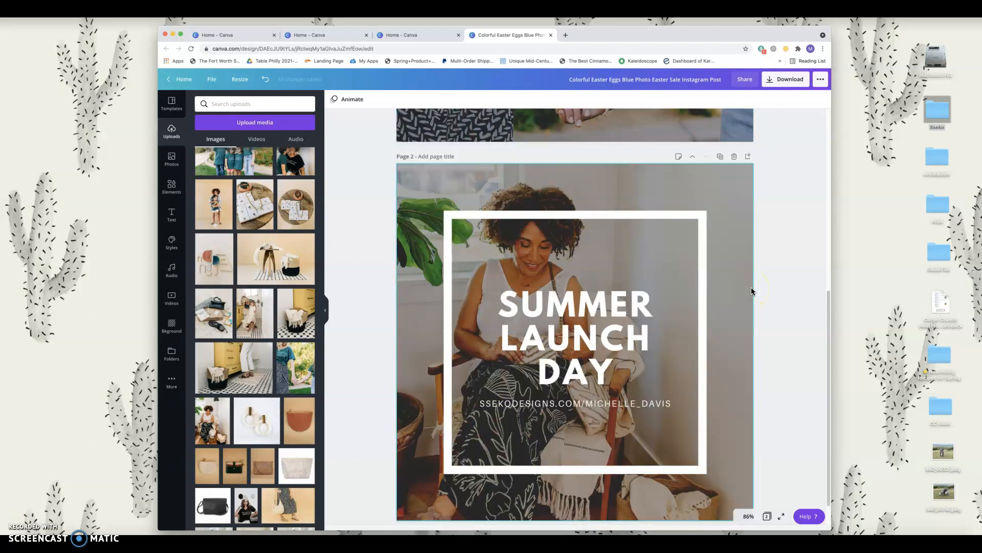
pyautogui.scroll(8, 751, 291)
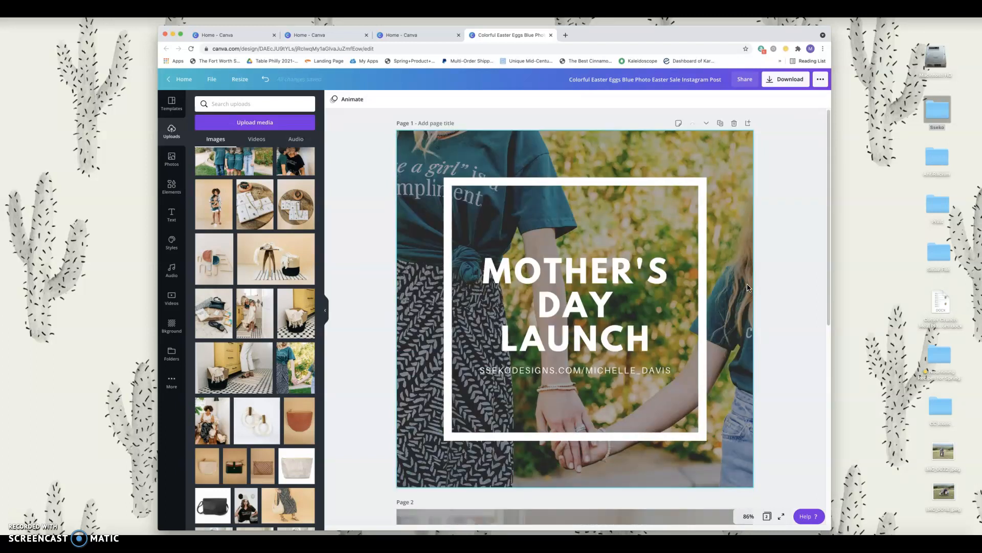
pyautogui.scroll(-3, 748, 286)
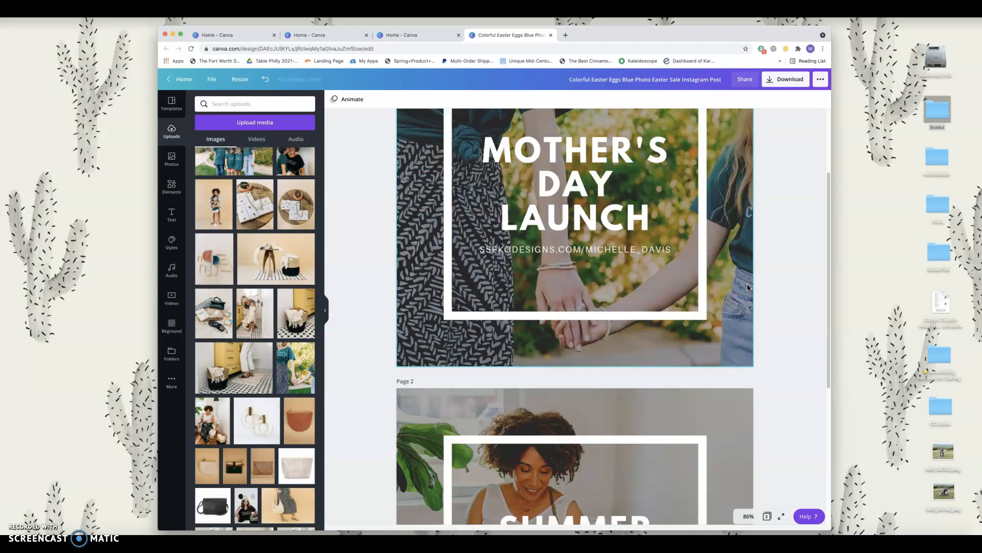
pyautogui.scroll(3, 390, 432)
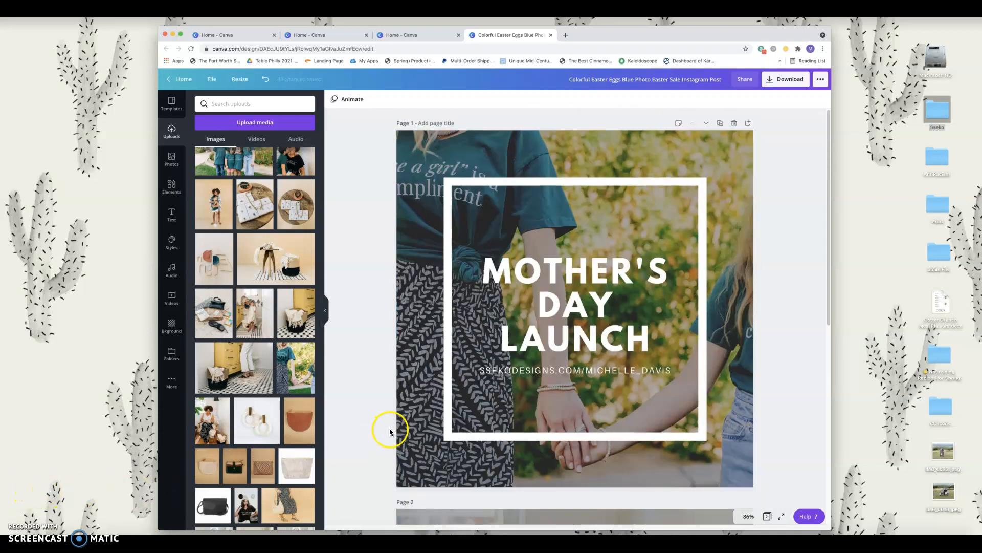
pyautogui.scroll(2, 307, 314)
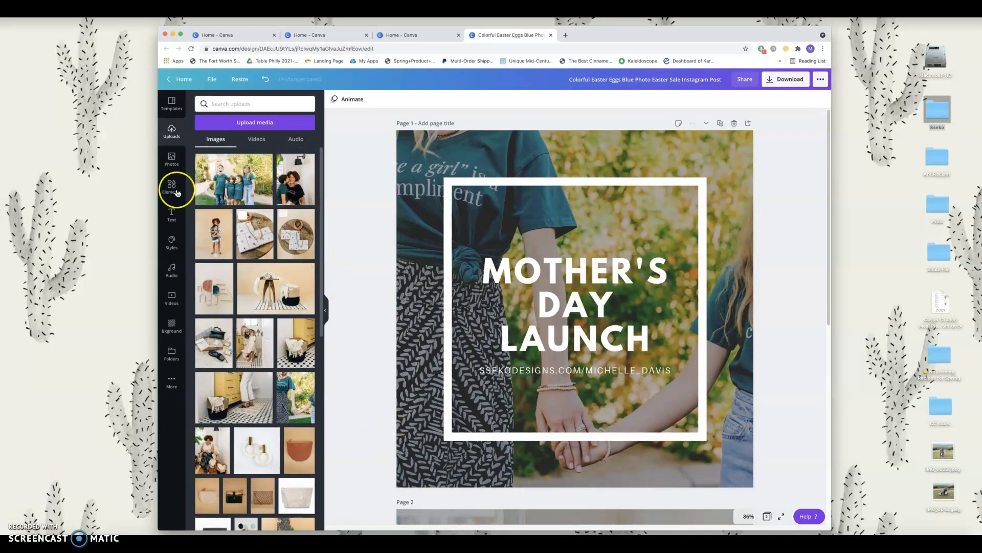
# Step: Upload Sseko_Summer21_Lifestyle-2.jpg from Sseko > 2021 Assets > Summer 21 Collection into Canva
pyautogui.doubleClick(939, 107)
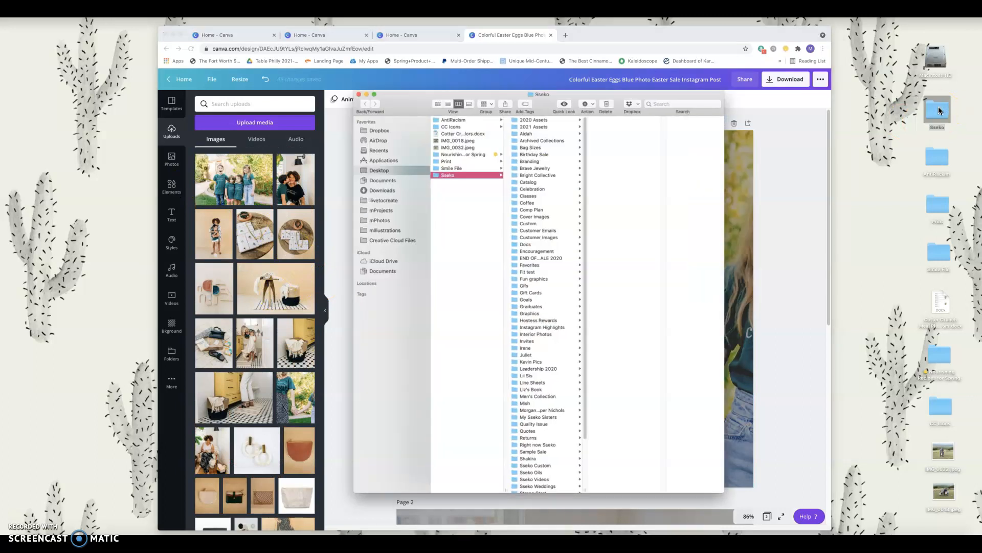
pyautogui.click(543, 127)
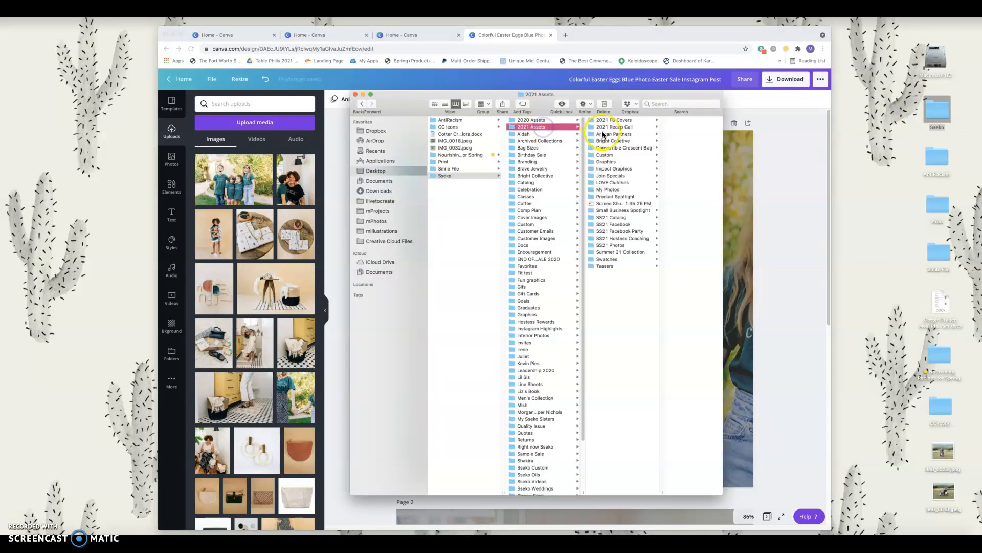
pyautogui.click(624, 252)
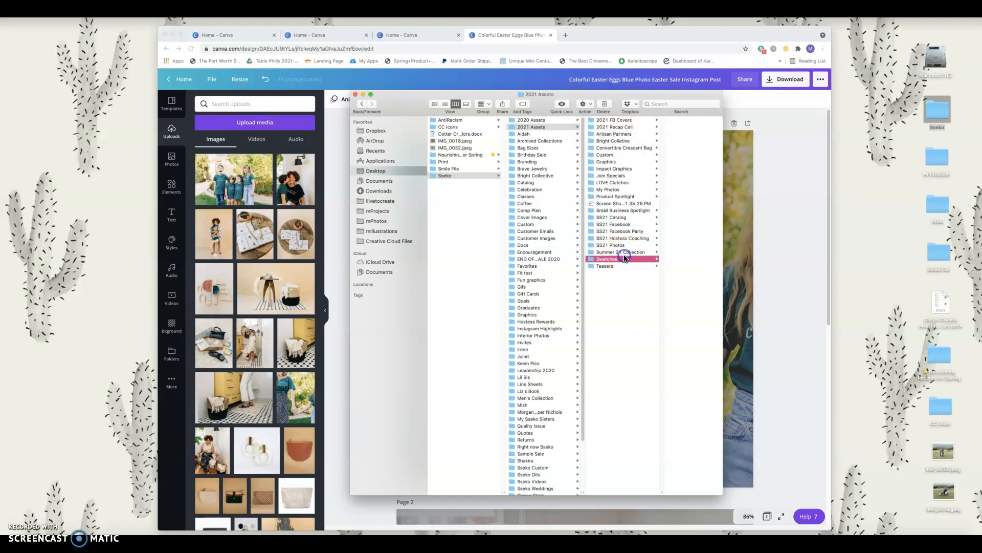
pyautogui.click(683, 142)
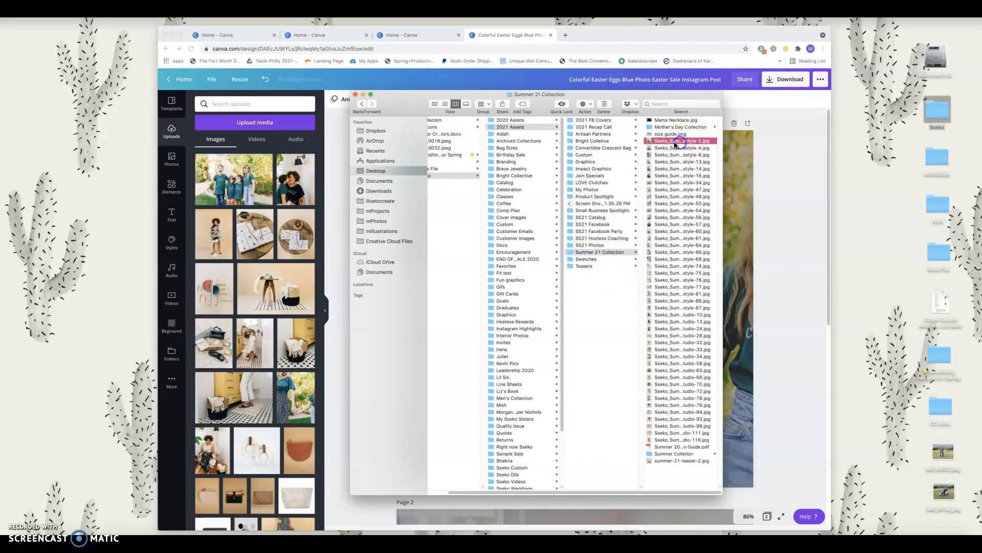
pyautogui.moveTo(593, 145); pyautogui.dragTo(266, 216)
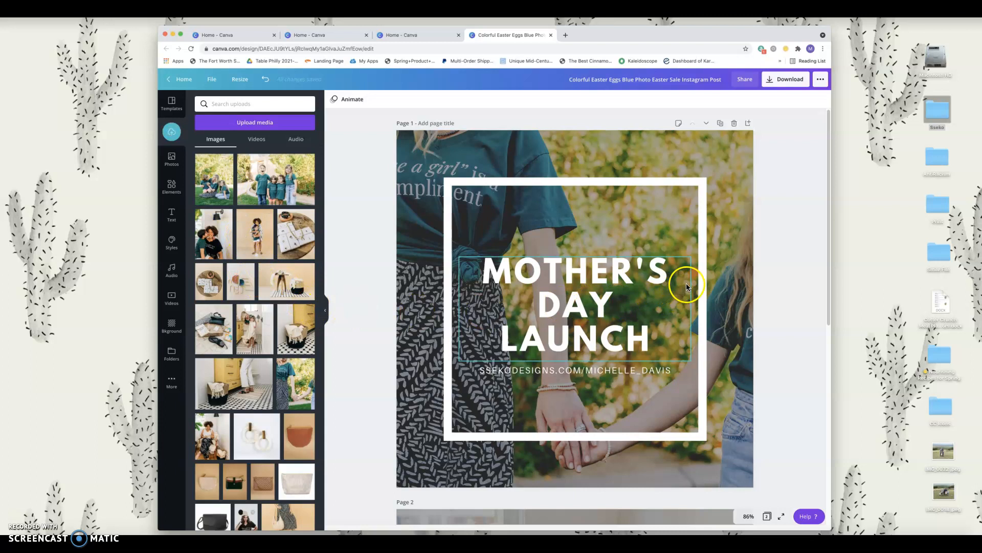
pyautogui.moveTo(280, 188); pyautogui.dragTo(256, 182)
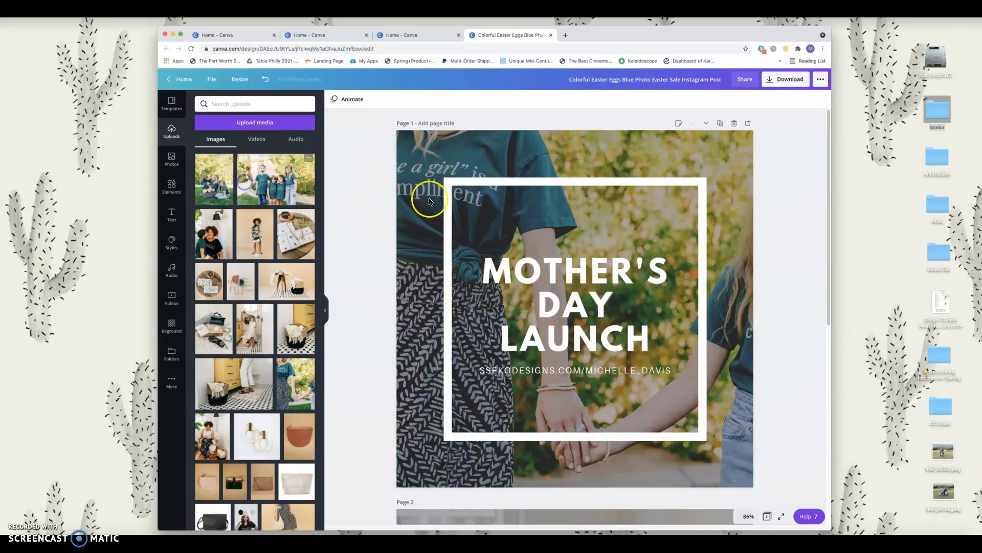
pyautogui.scroll(-1, 448, 227)
pyautogui.scroll(-5, 449, 226)
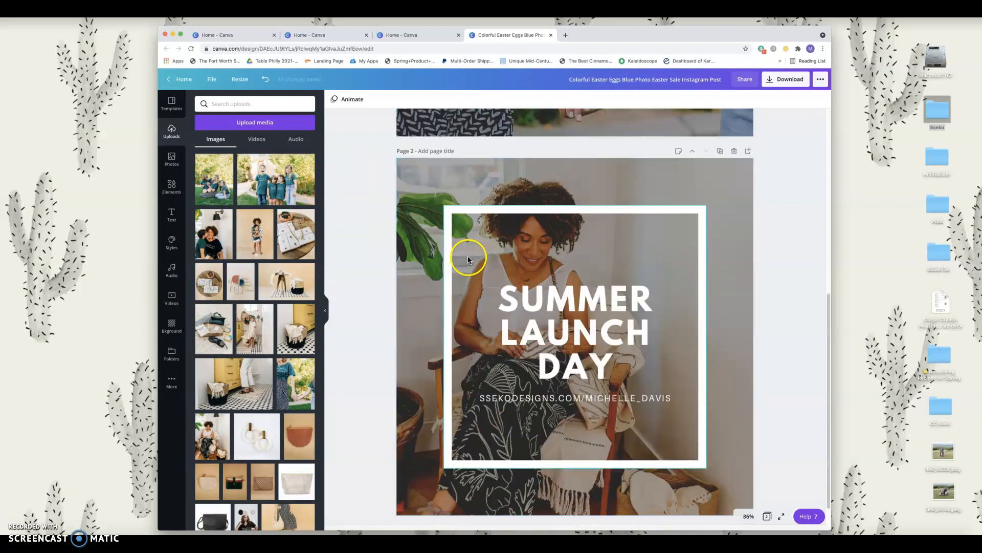
pyautogui.scroll(5, 640, 299)
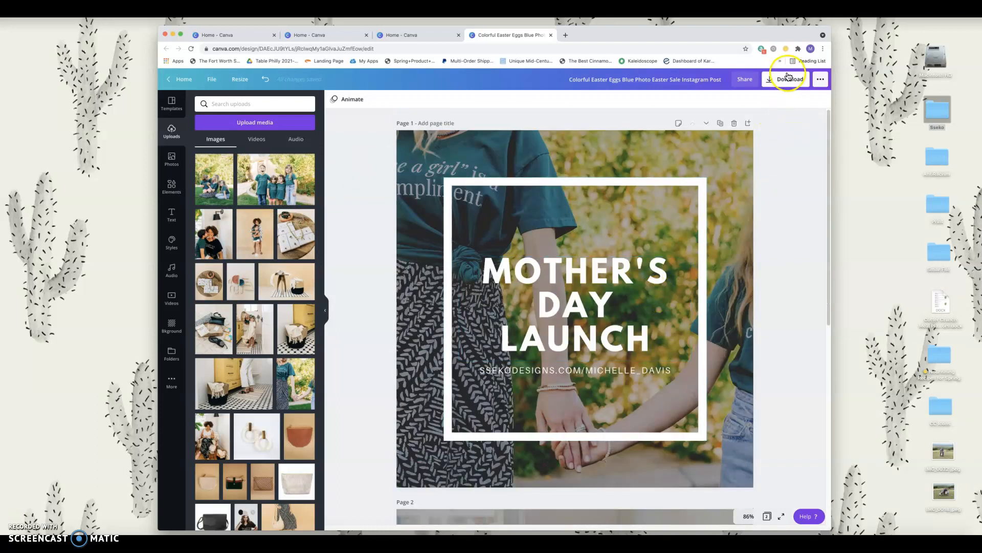
# Step: Download all 2 pages as PNG at size ×3 (3240 × 3240 px)
pyautogui.click(788, 79)
pyautogui.moveTo(739, 151); pyautogui.dragTo(806, 153)
pyautogui.click(779, 277)
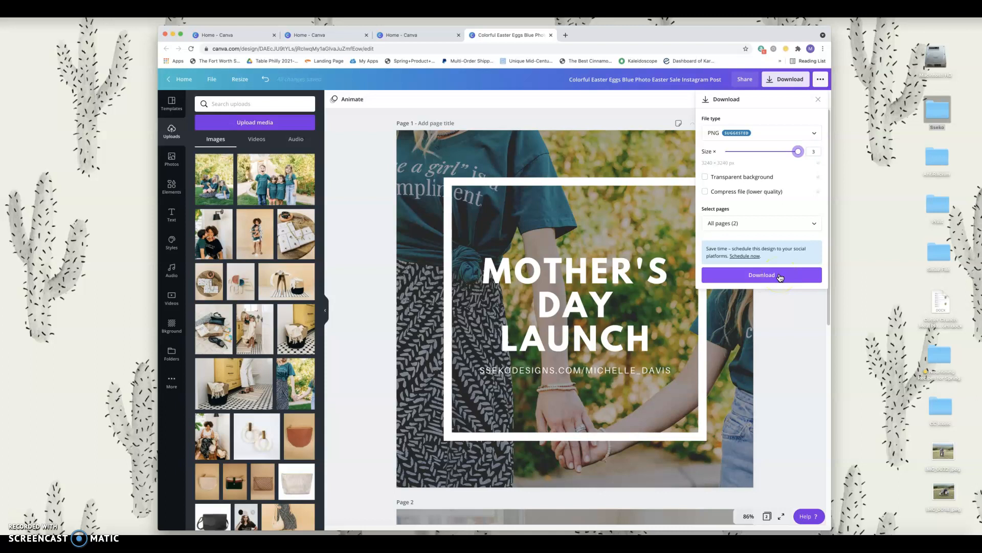
pyautogui.click(755, 281)
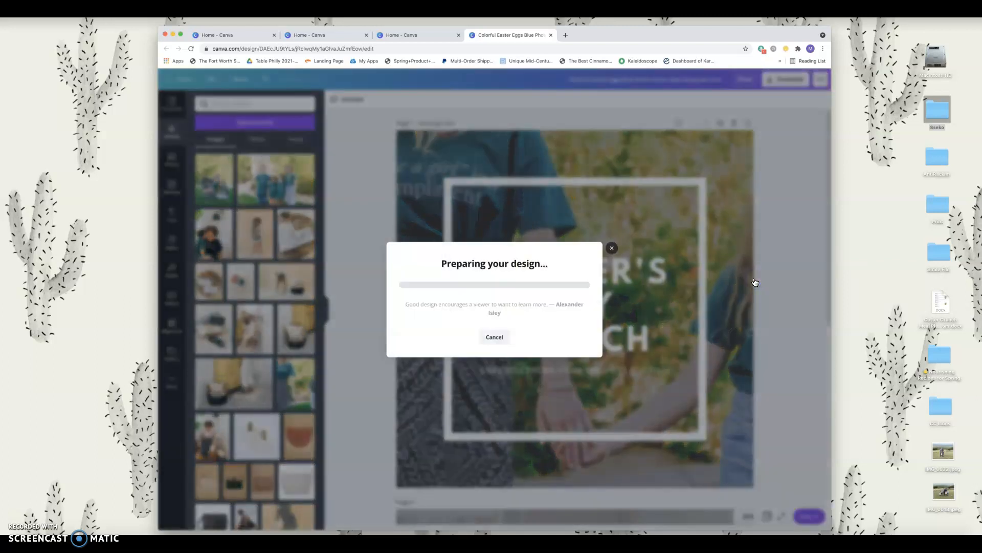